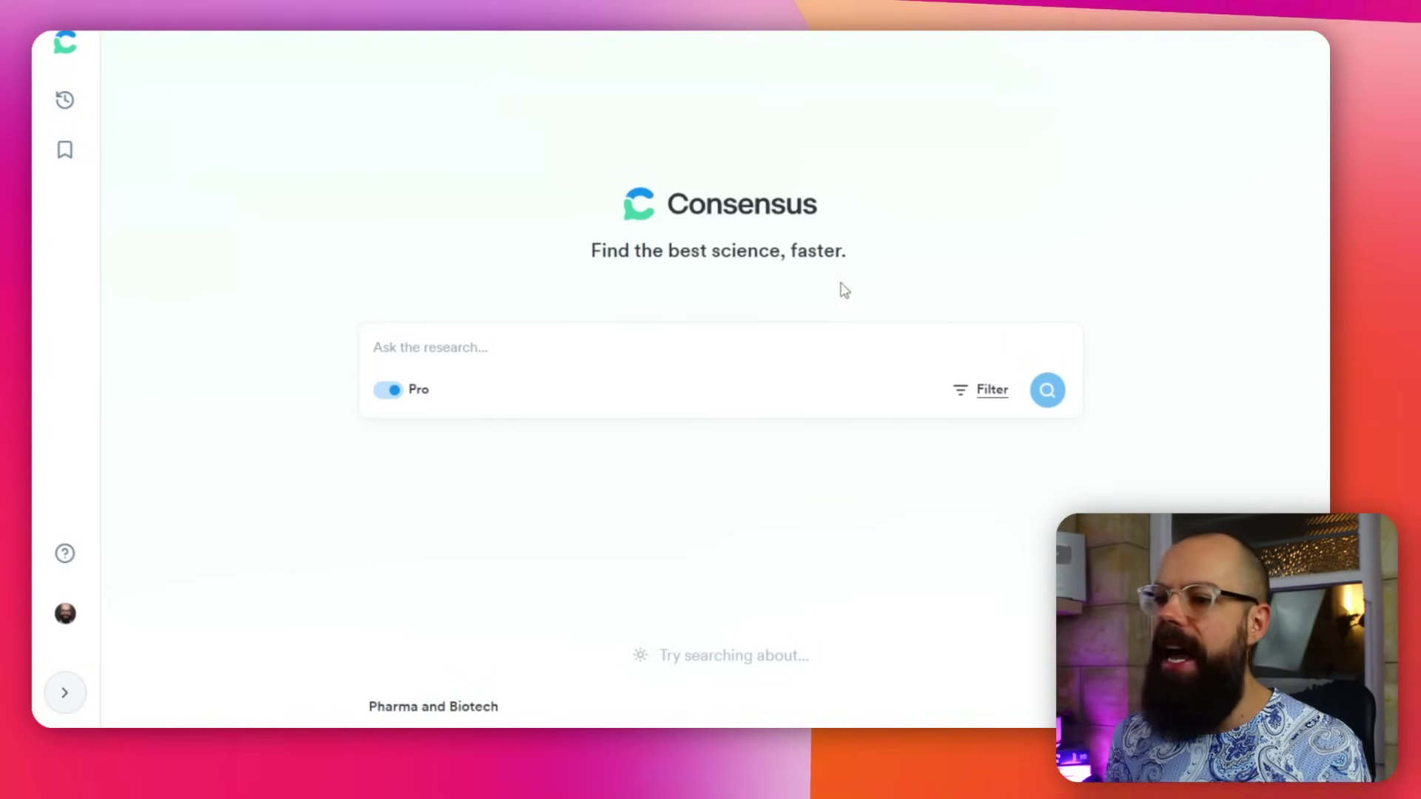
# - Search whether touching one's bottom directly causes bad dreams and bring up the Pro results
pyautogui.click(394, 372)
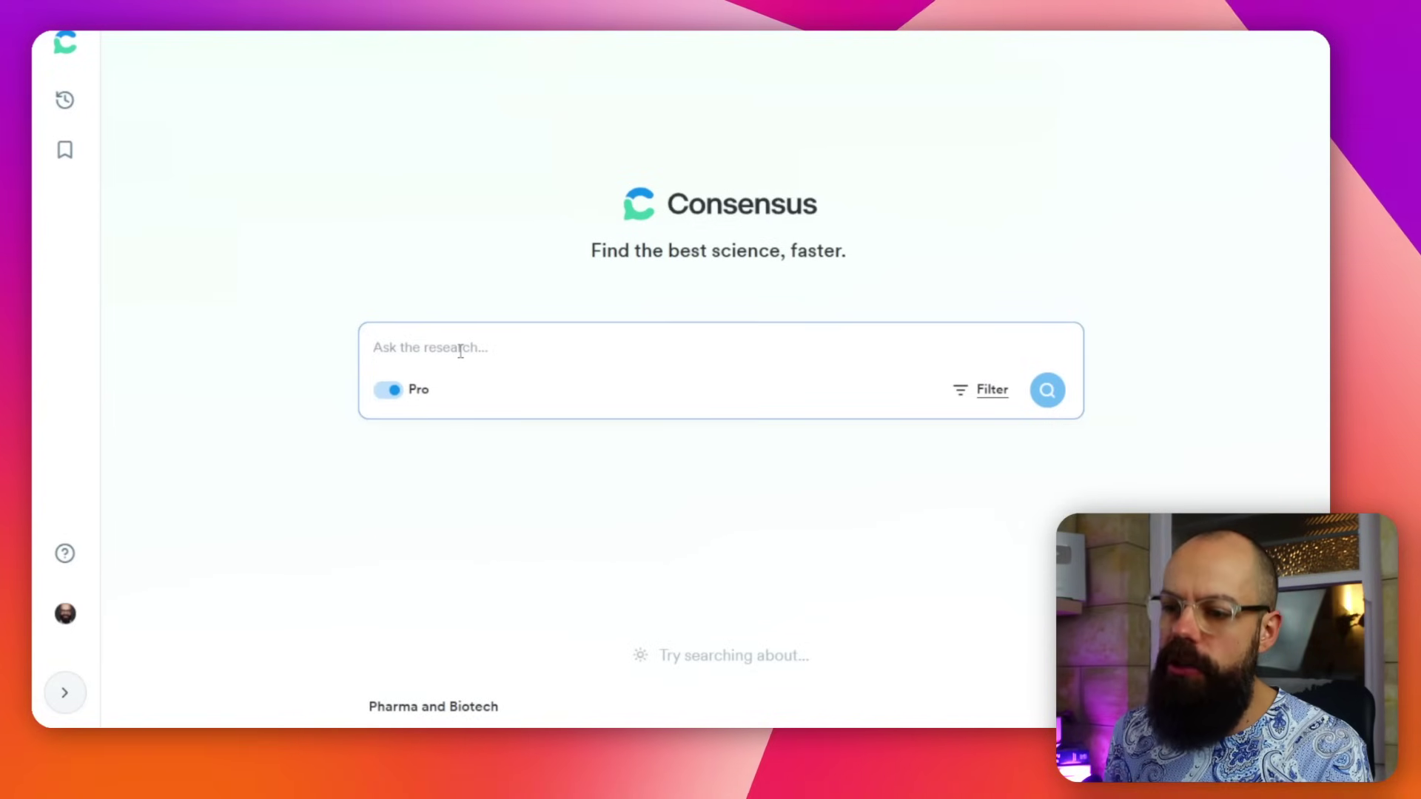
pyautogui.moveTo(396, 395)
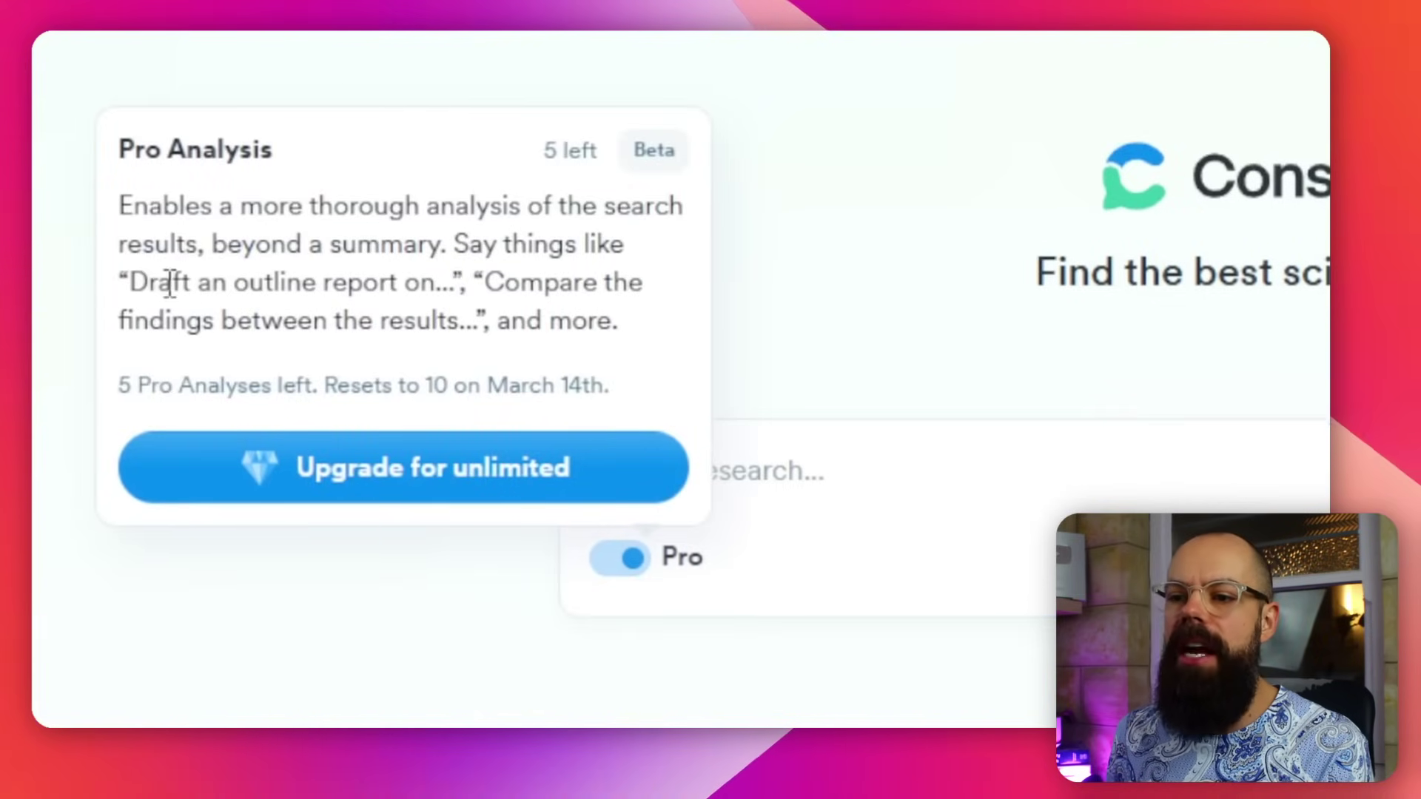
pyautogui.moveTo(320, 282); pyautogui.dragTo(410, 283)
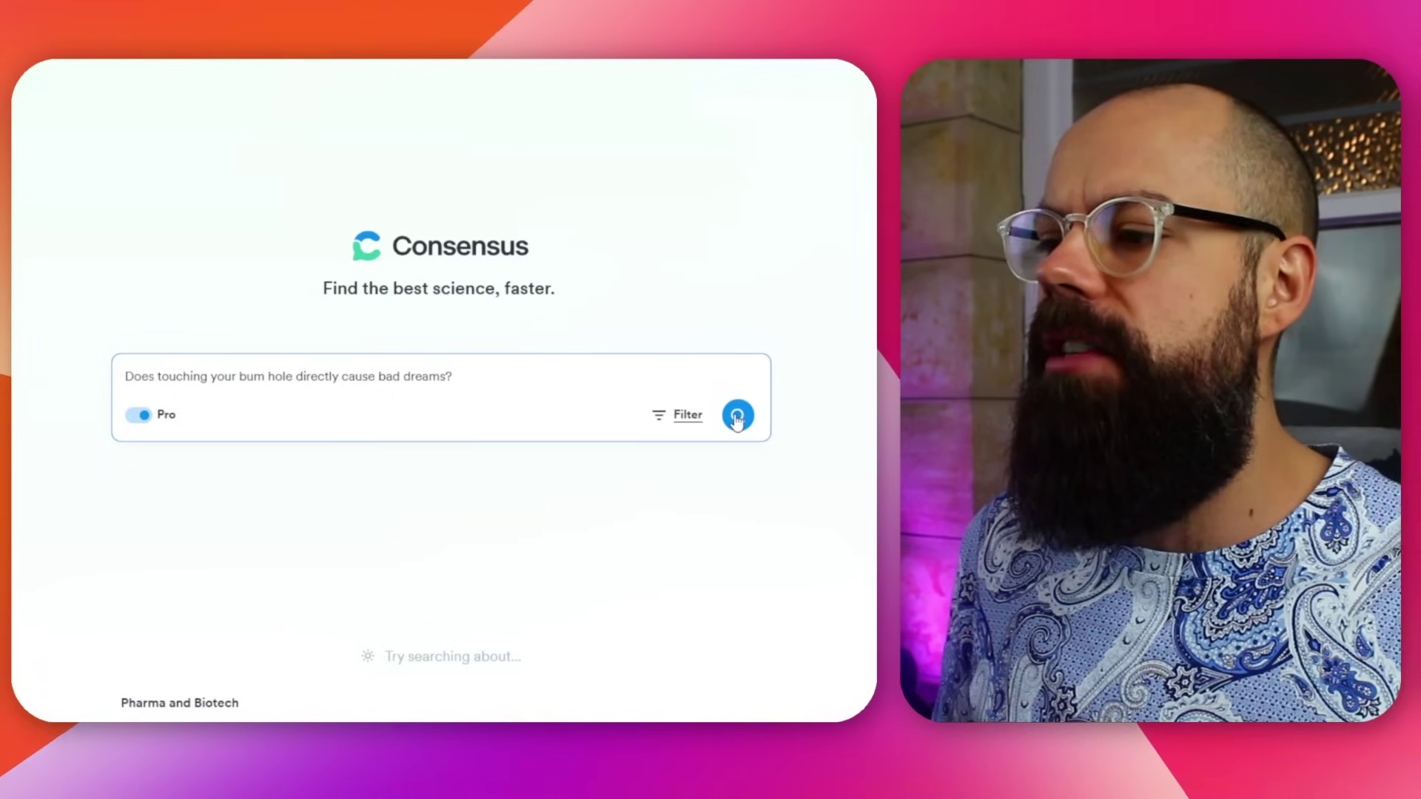
pyautogui.click(734, 422)
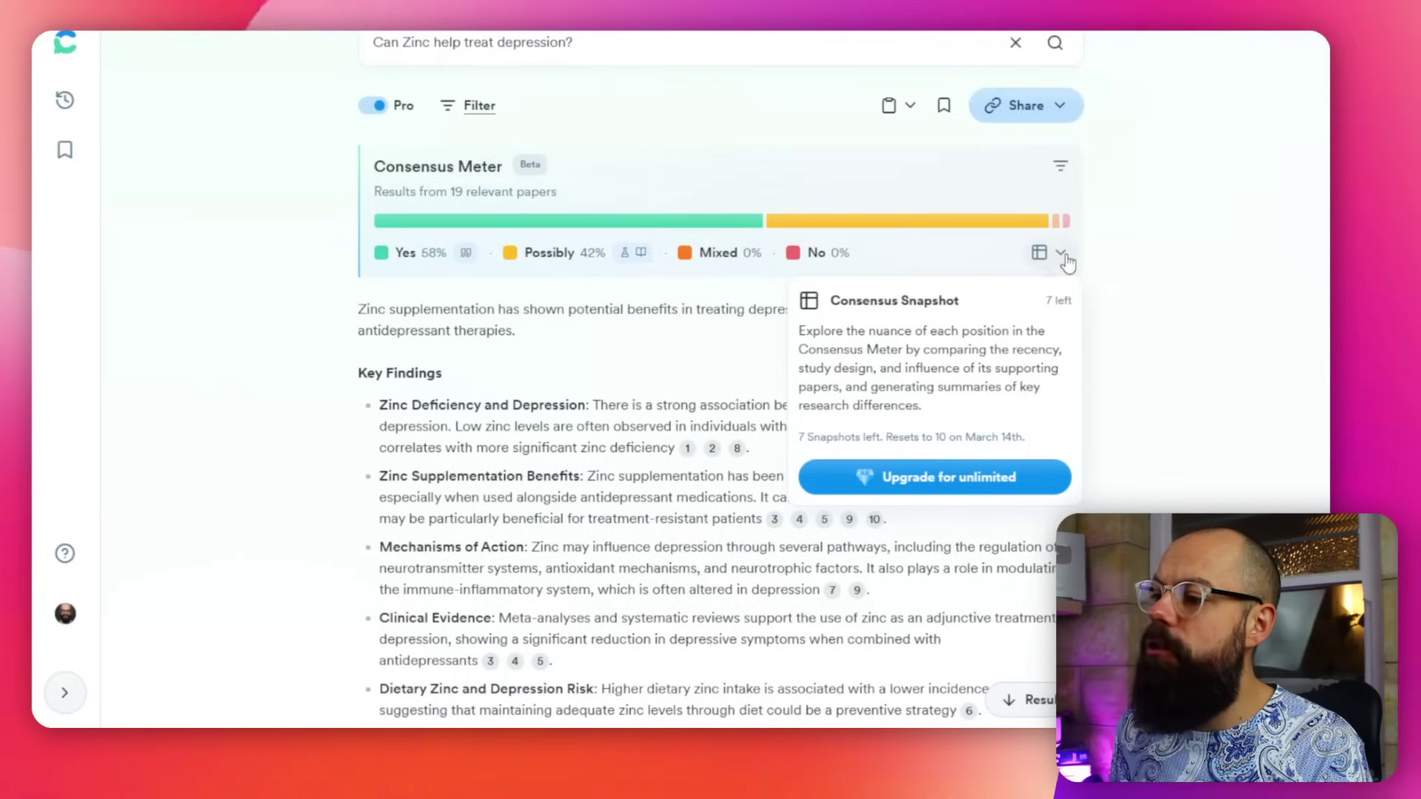
# - Expand the Consensus Snapshot table: Possibly shows 7 tier-one studies, Yes shows 6
pyautogui.click(1063, 256)
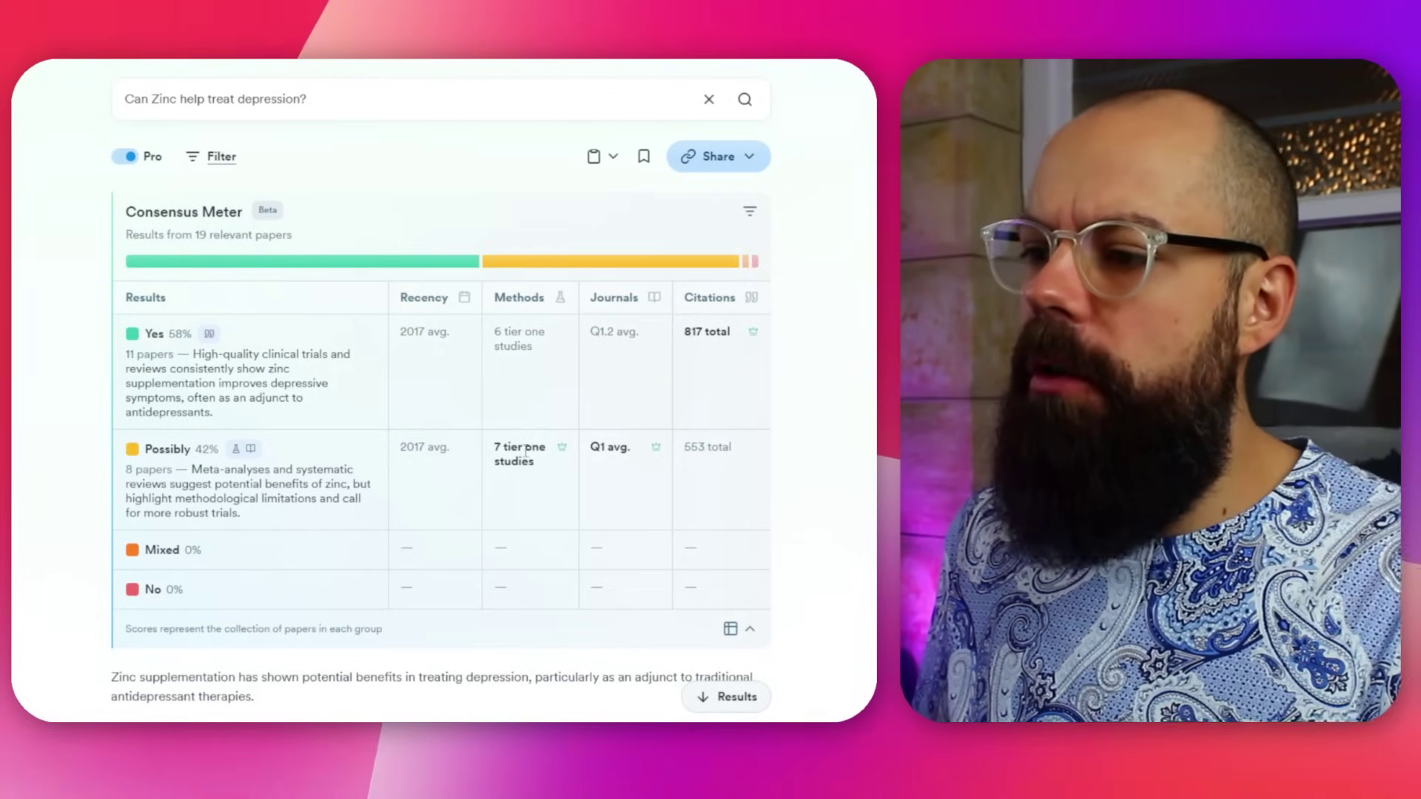
pyautogui.moveTo(525, 449)
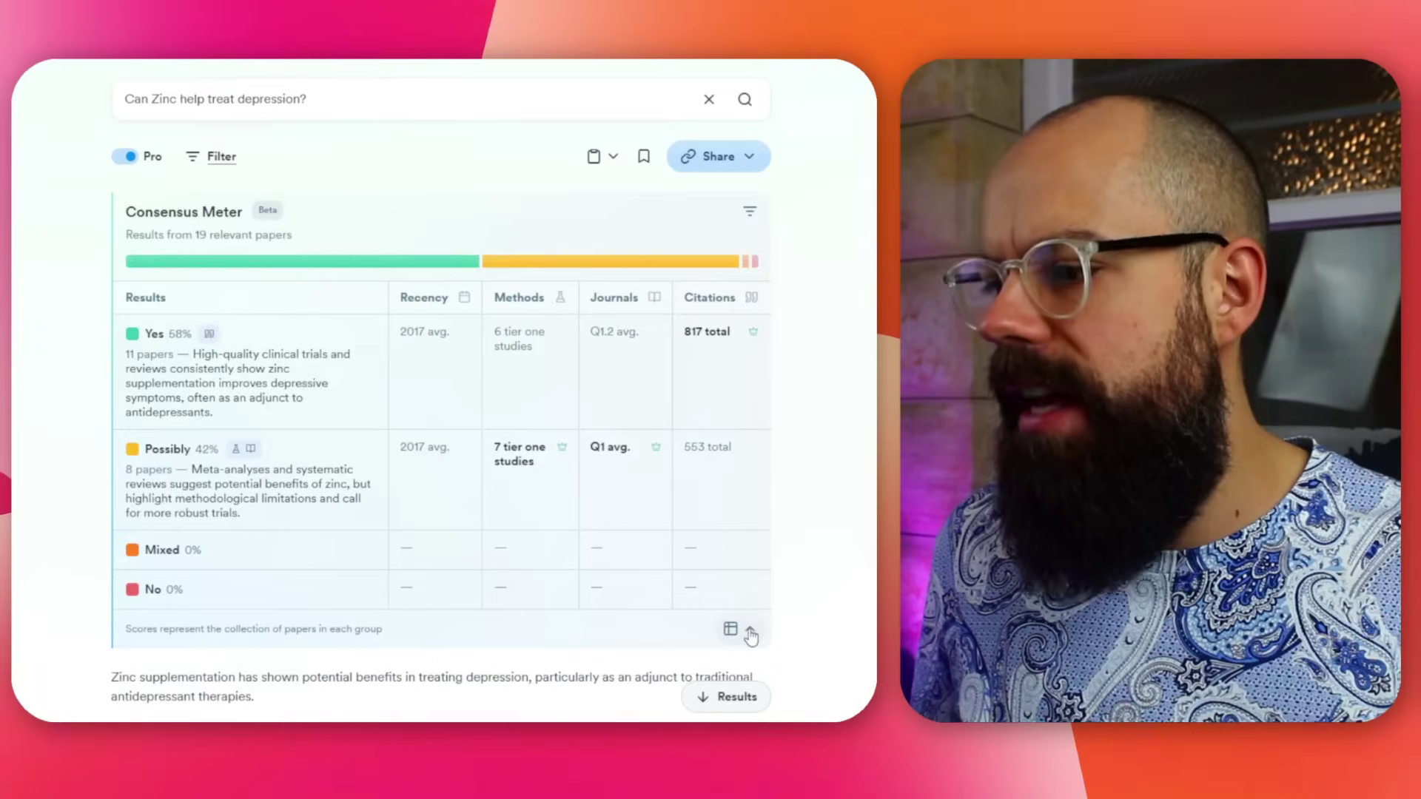
# - Collapse the Consensus Snapshot table
pyautogui.click(728, 626)
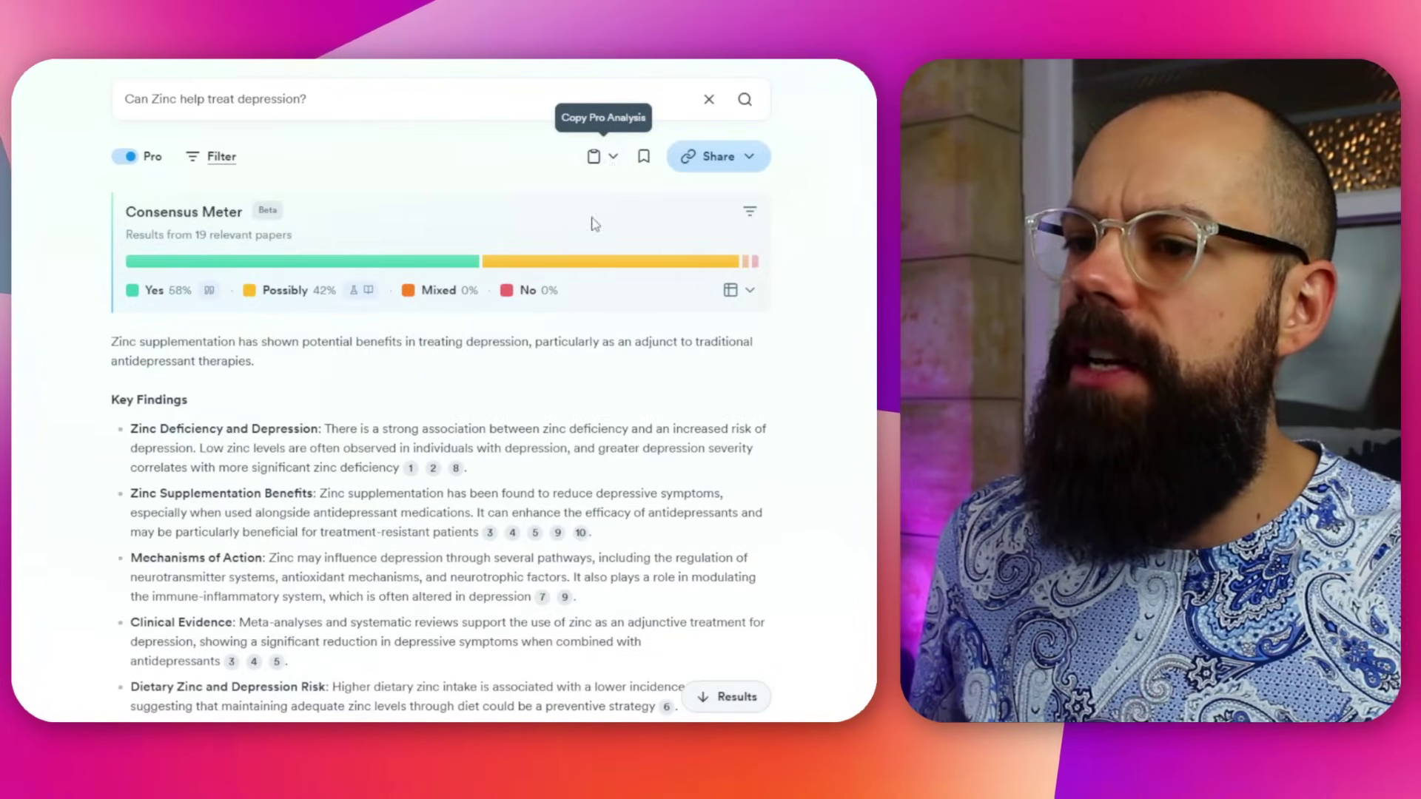
pyautogui.scroll(-5, 670, 351)
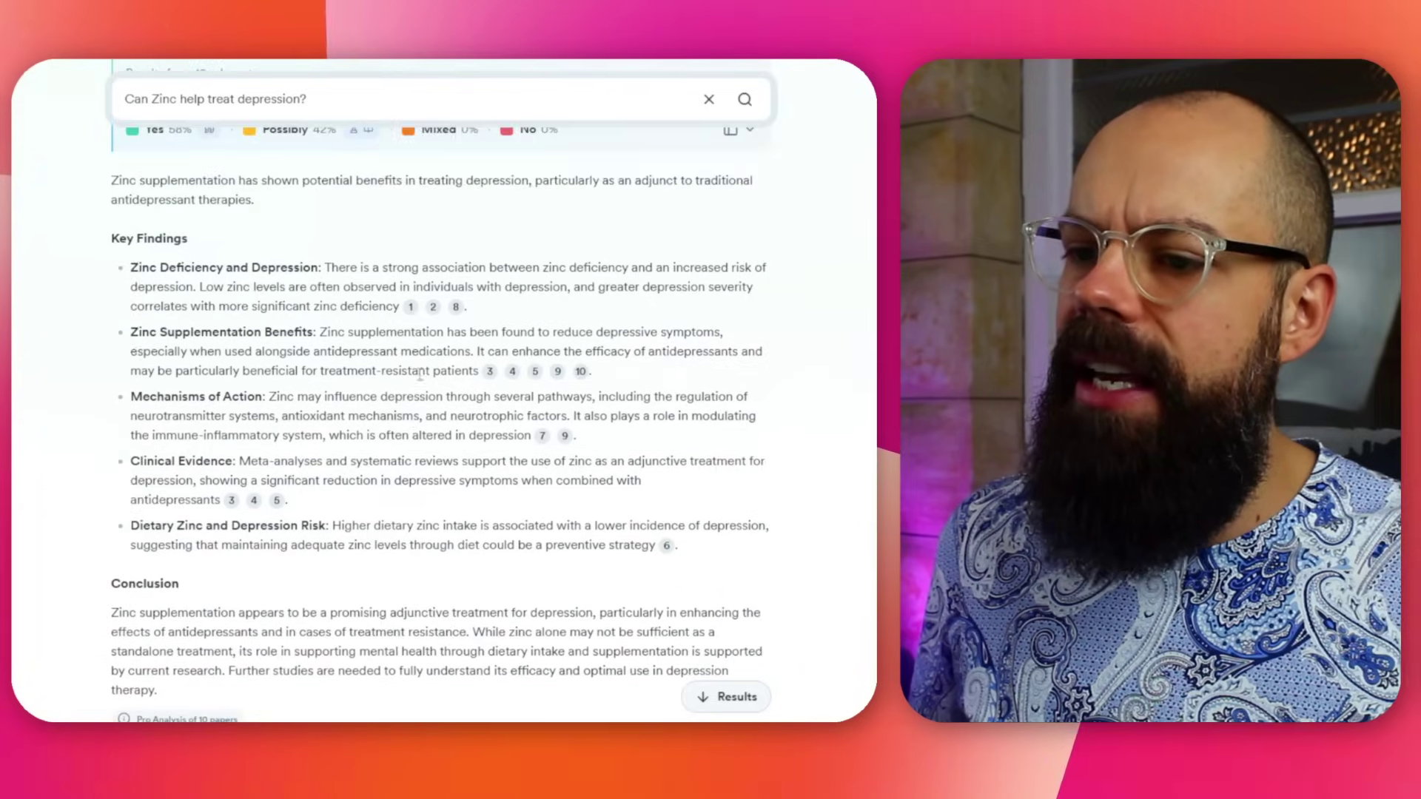
pyautogui.scroll(5, 207, 274)
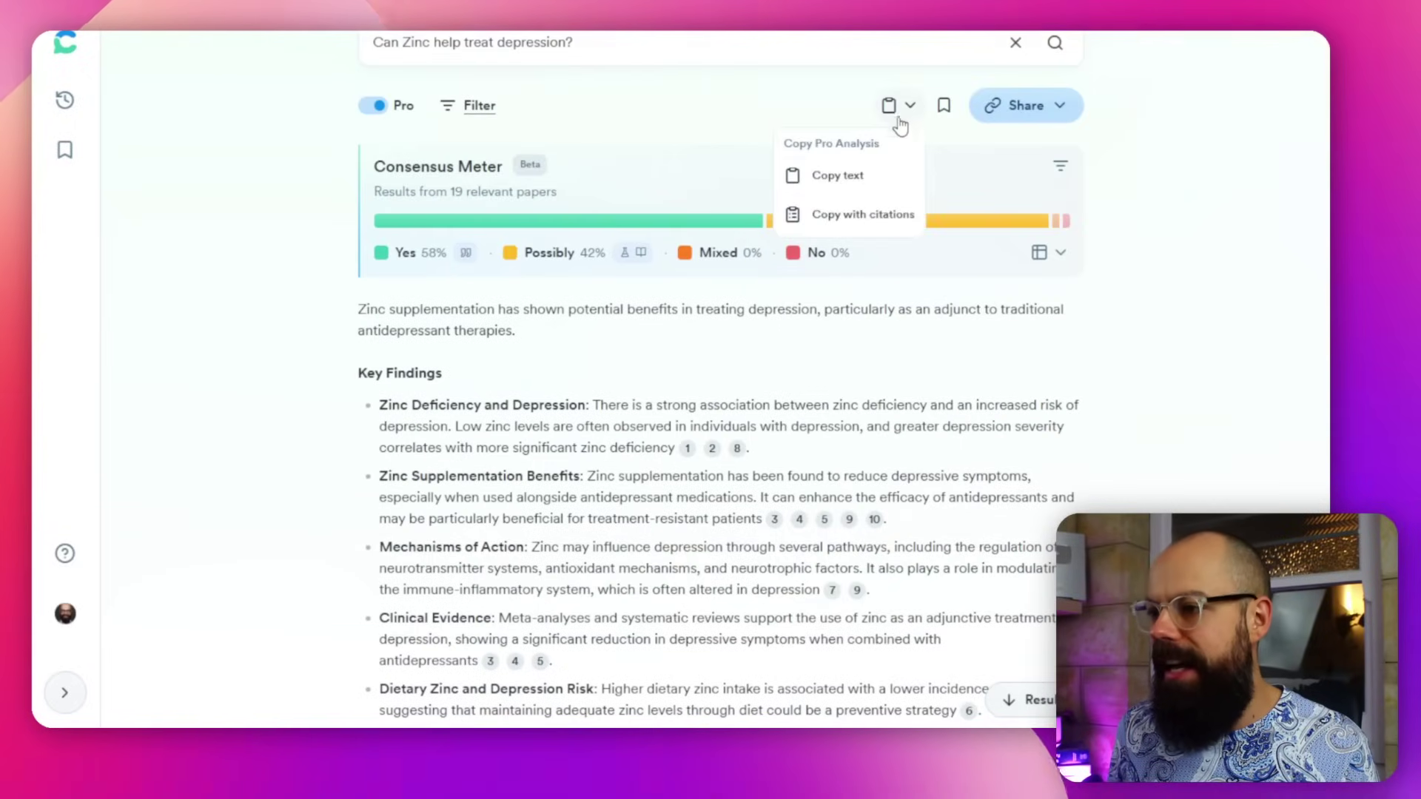
# - Show the zinc analysis as 'Copy with citations' in APA style with a References list
pyautogui.click(853, 217)
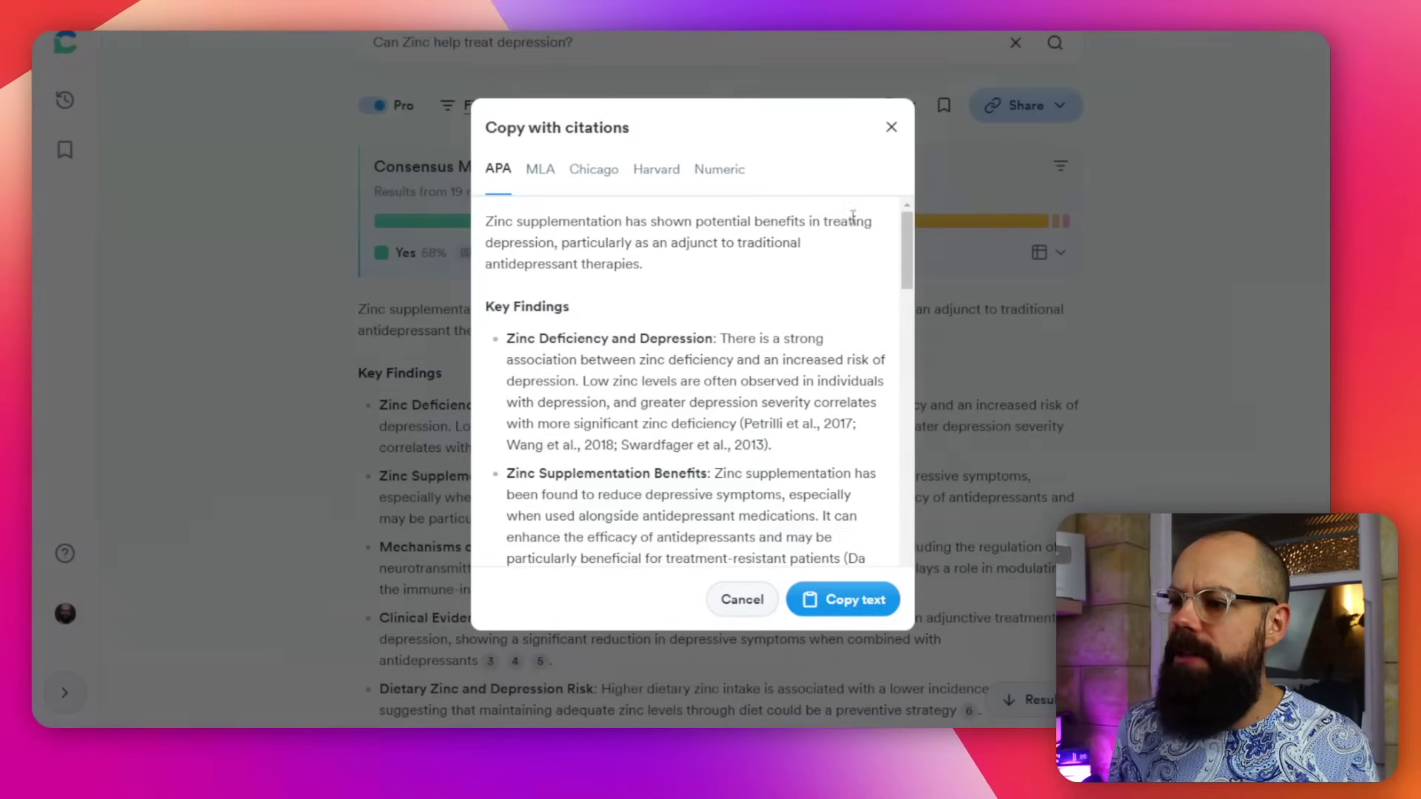
pyautogui.scroll(-20, 717, 328)
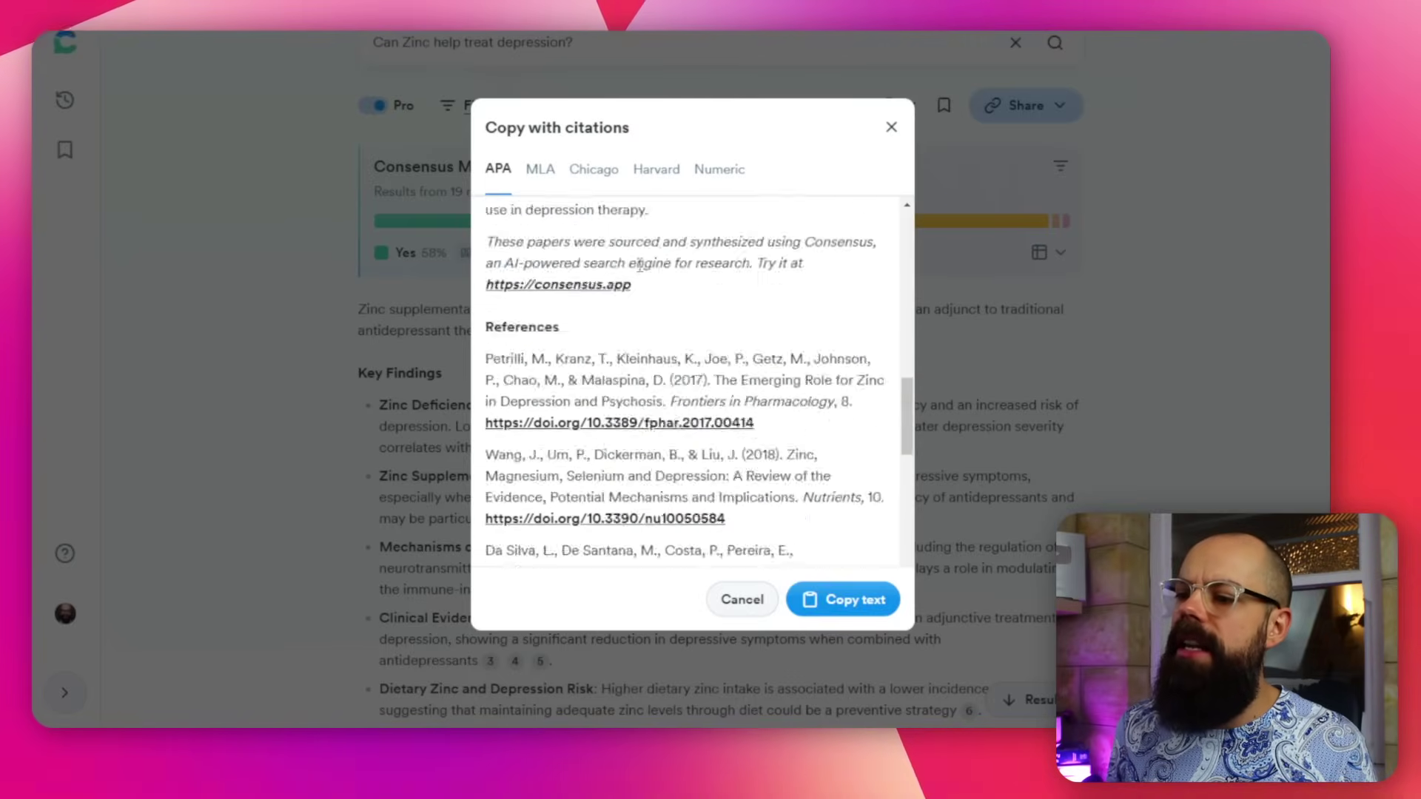
pyautogui.scroll(20, 626, 283)
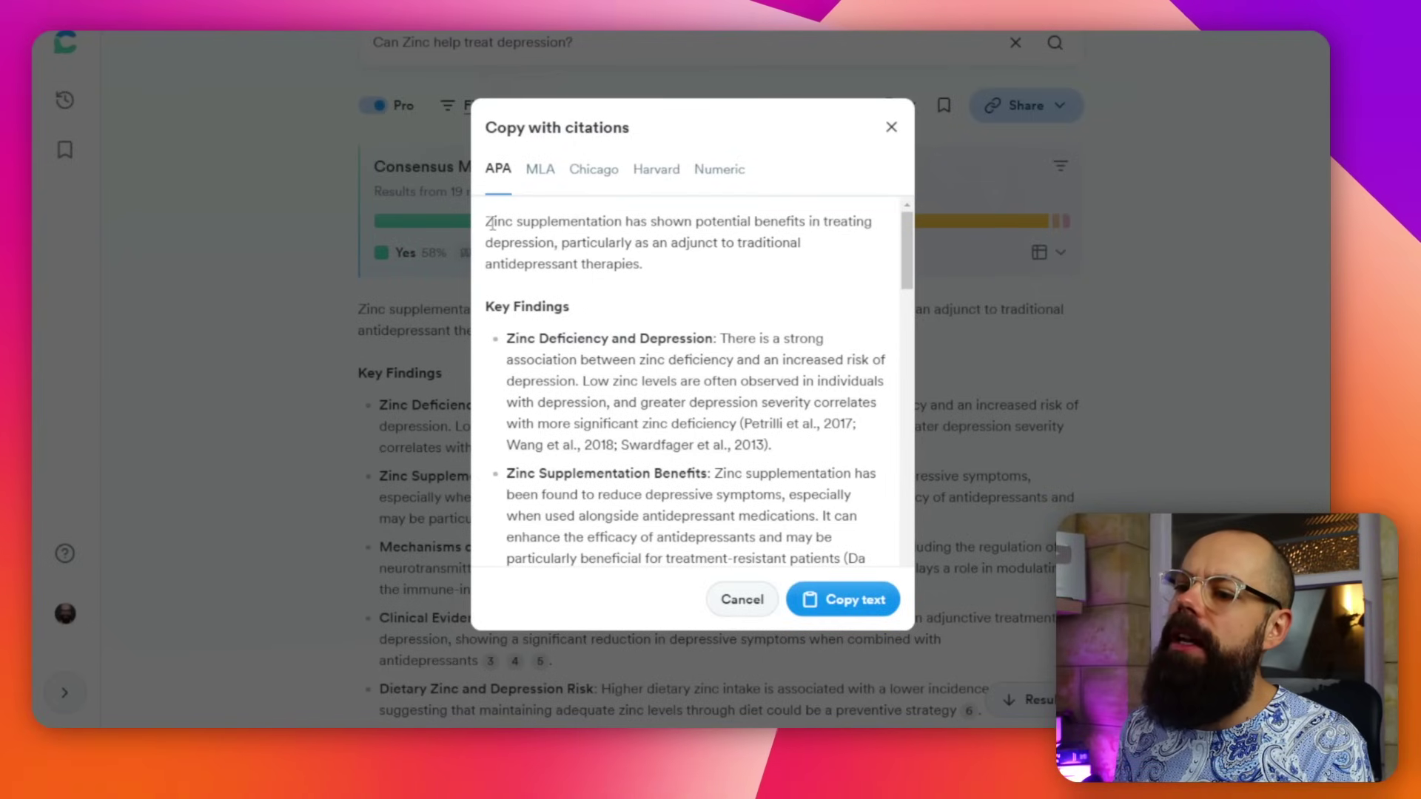
pyautogui.moveTo(492, 223); pyautogui.dragTo(803, 314)
pyautogui.click(849, 317)
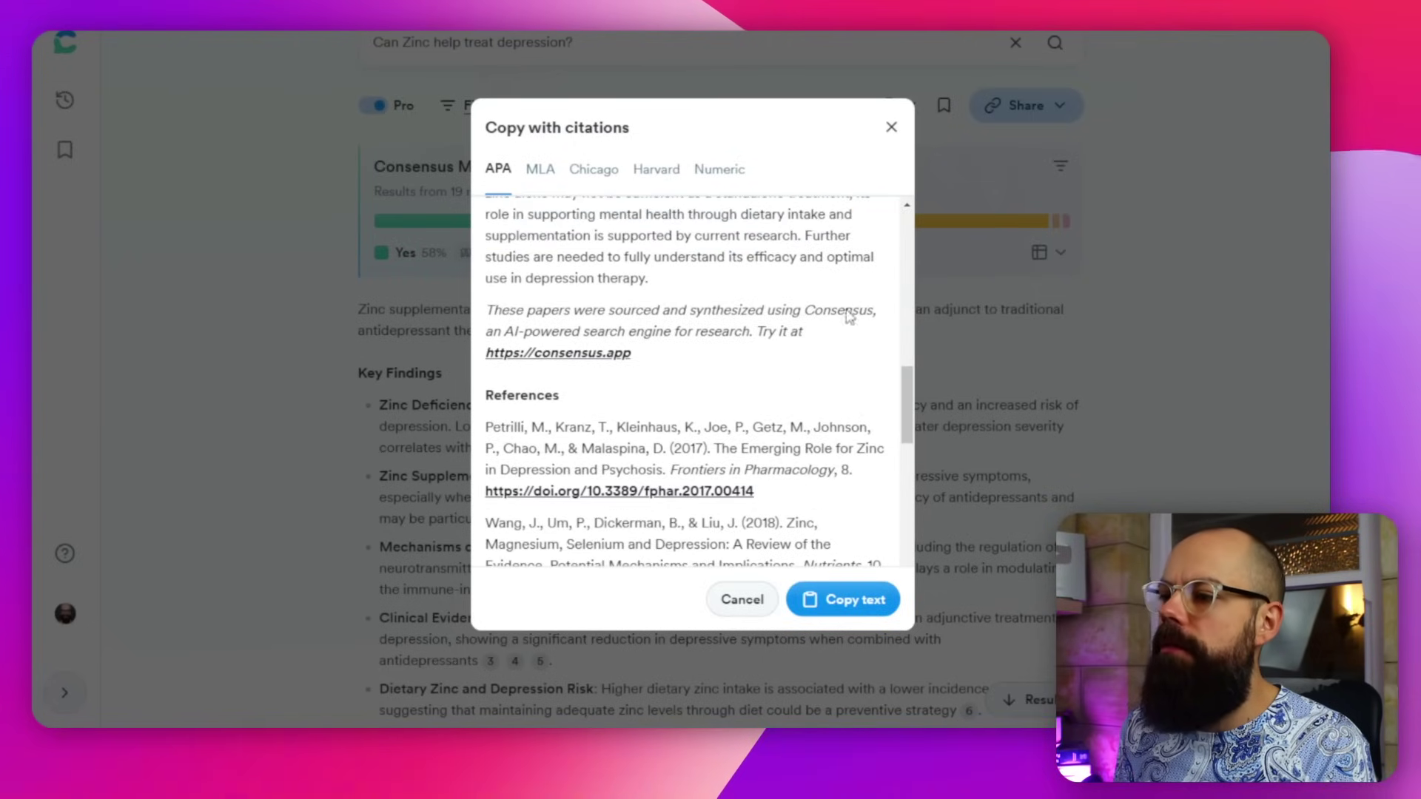
# - Close the Copy with citations dialog and scroll down to the zinc Results list
pyautogui.click(891, 127)
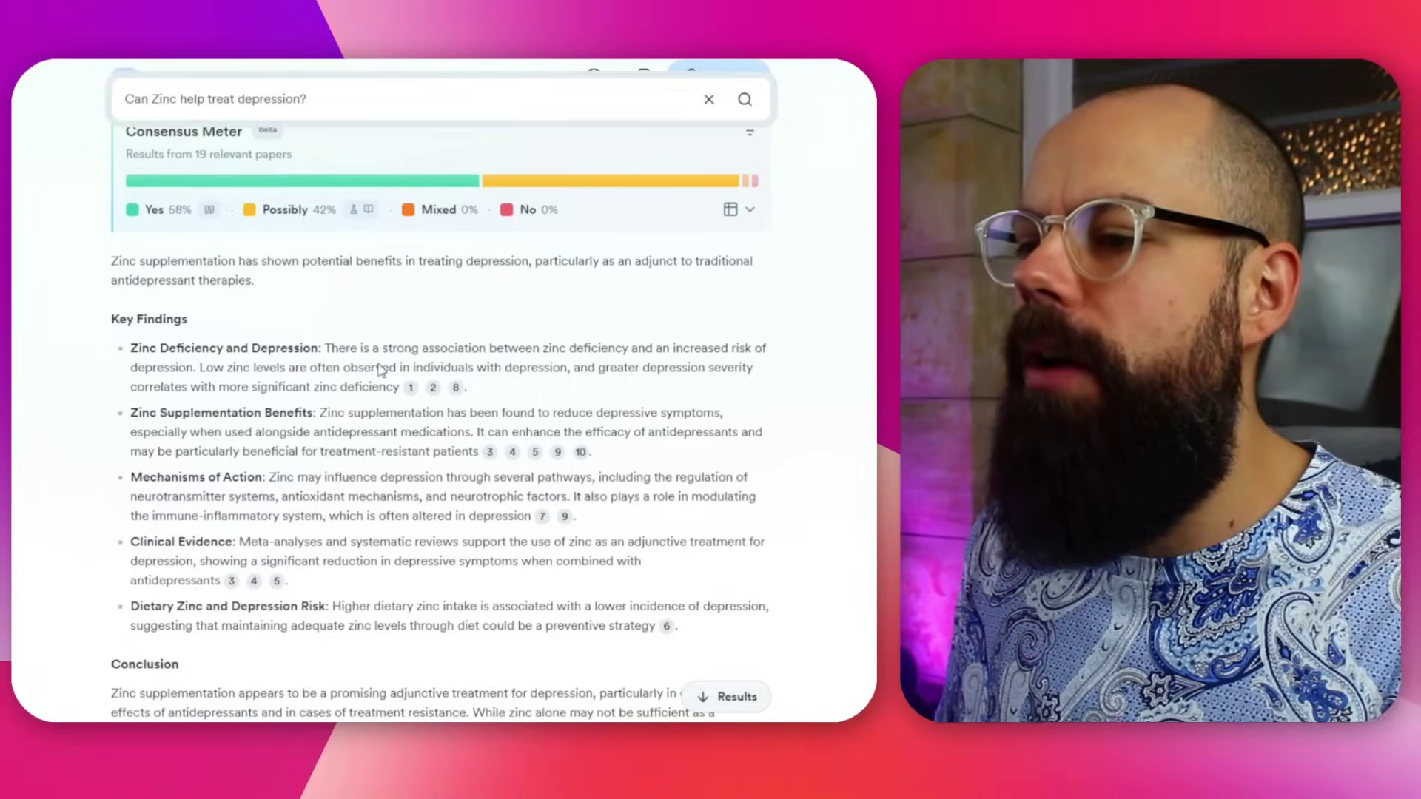
pyautogui.scroll(-12, 379, 370)
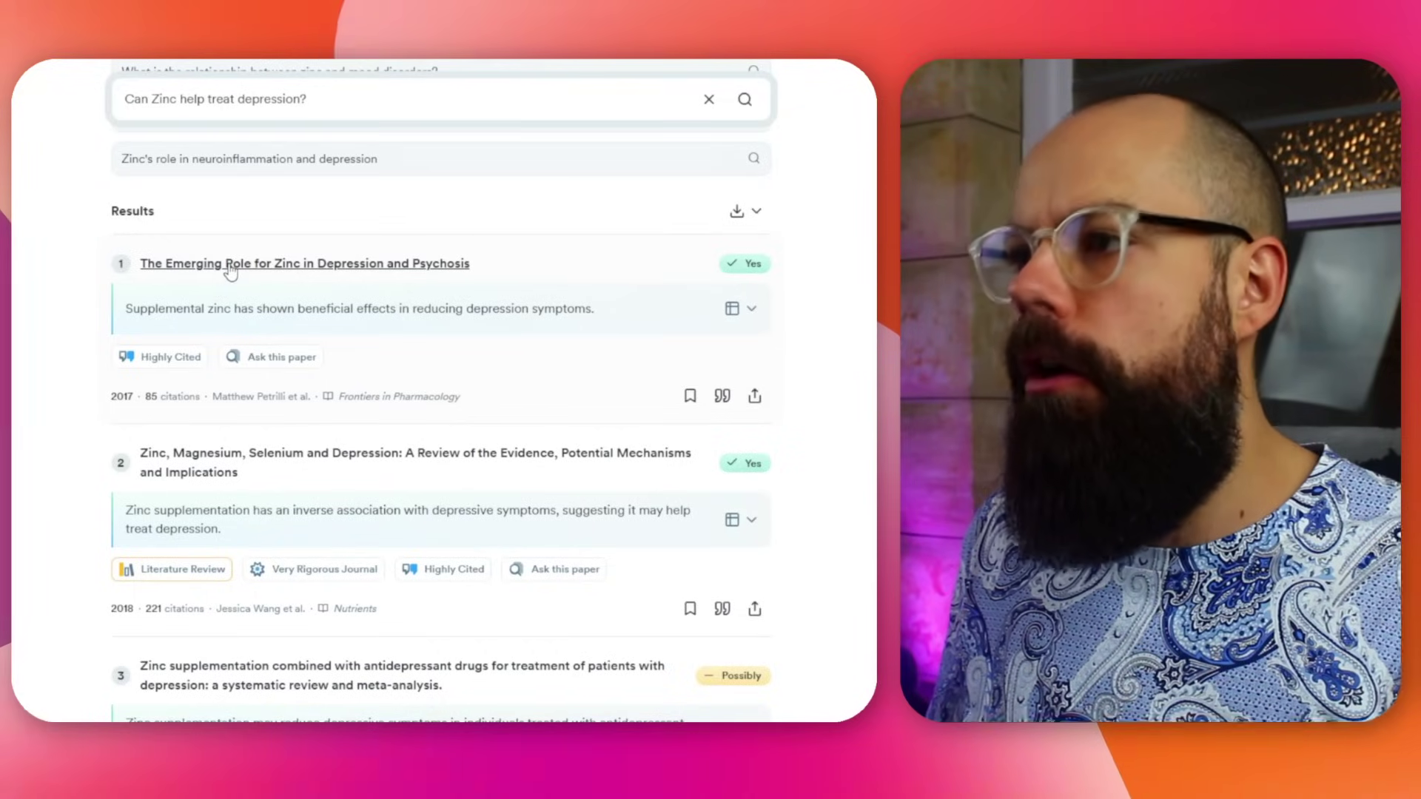
# - Open 'The Emerging Role for Zinc in Depression and Psychosis' and generate its study snapshot
pyautogui.click(246, 267)
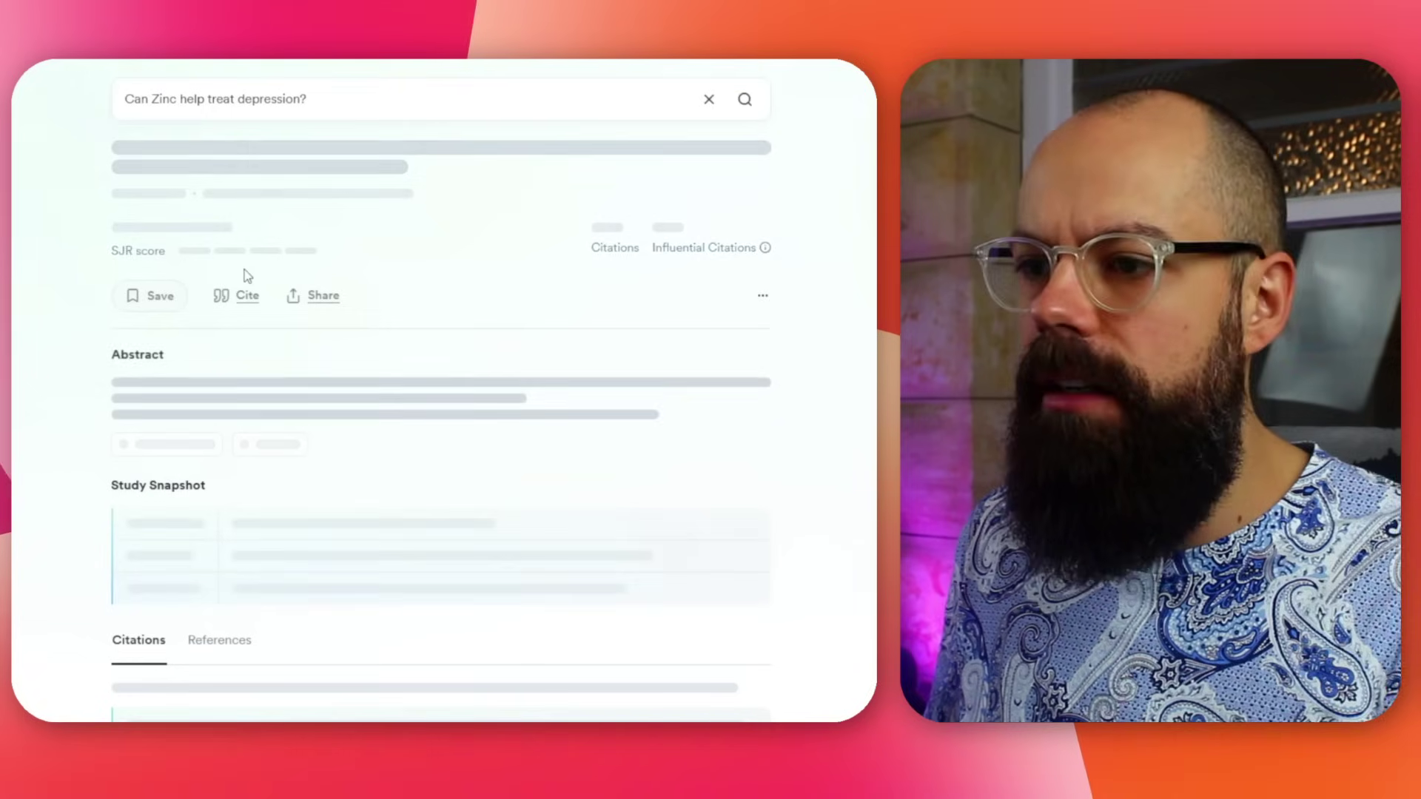
pyautogui.scroll(-7, 254, 287)
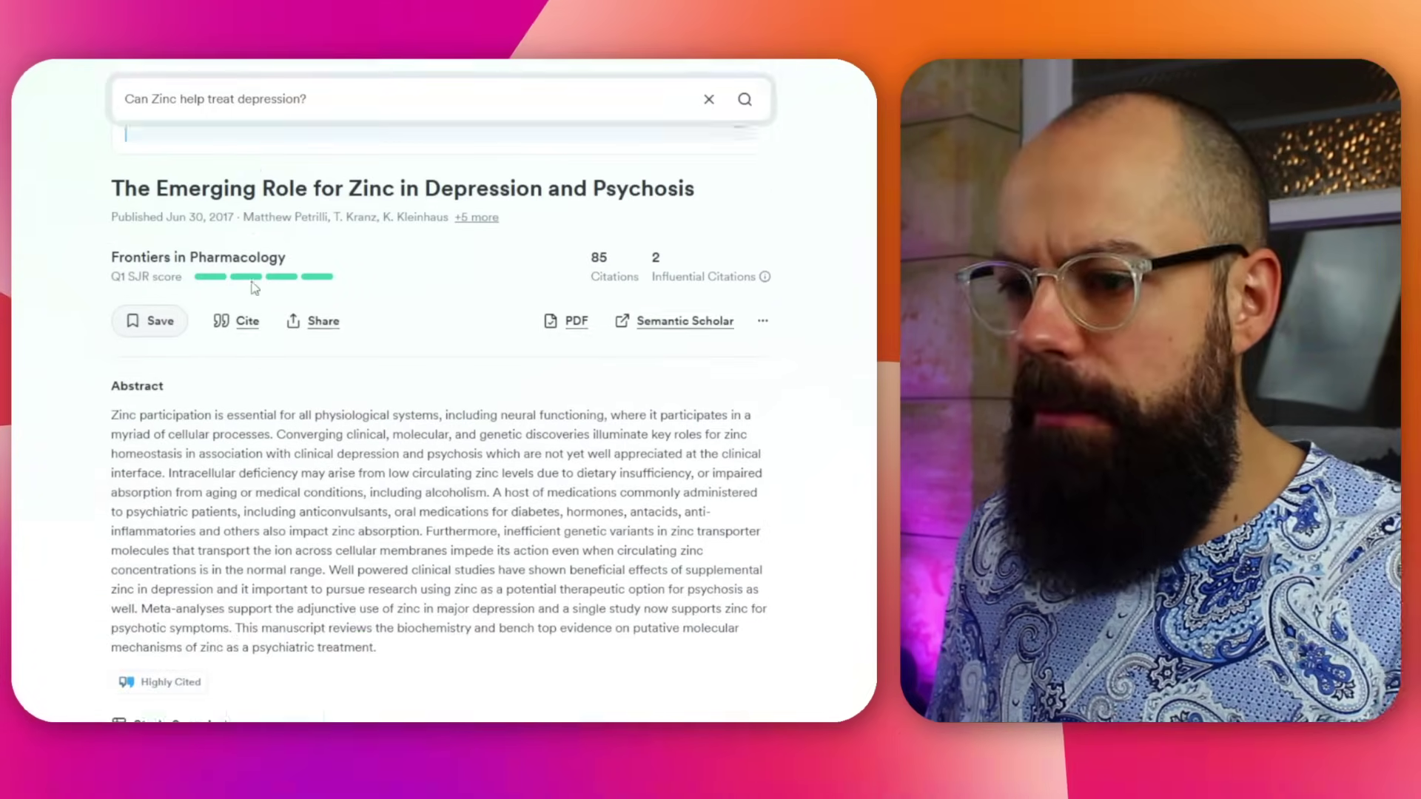
pyautogui.scroll(-2, 255, 287)
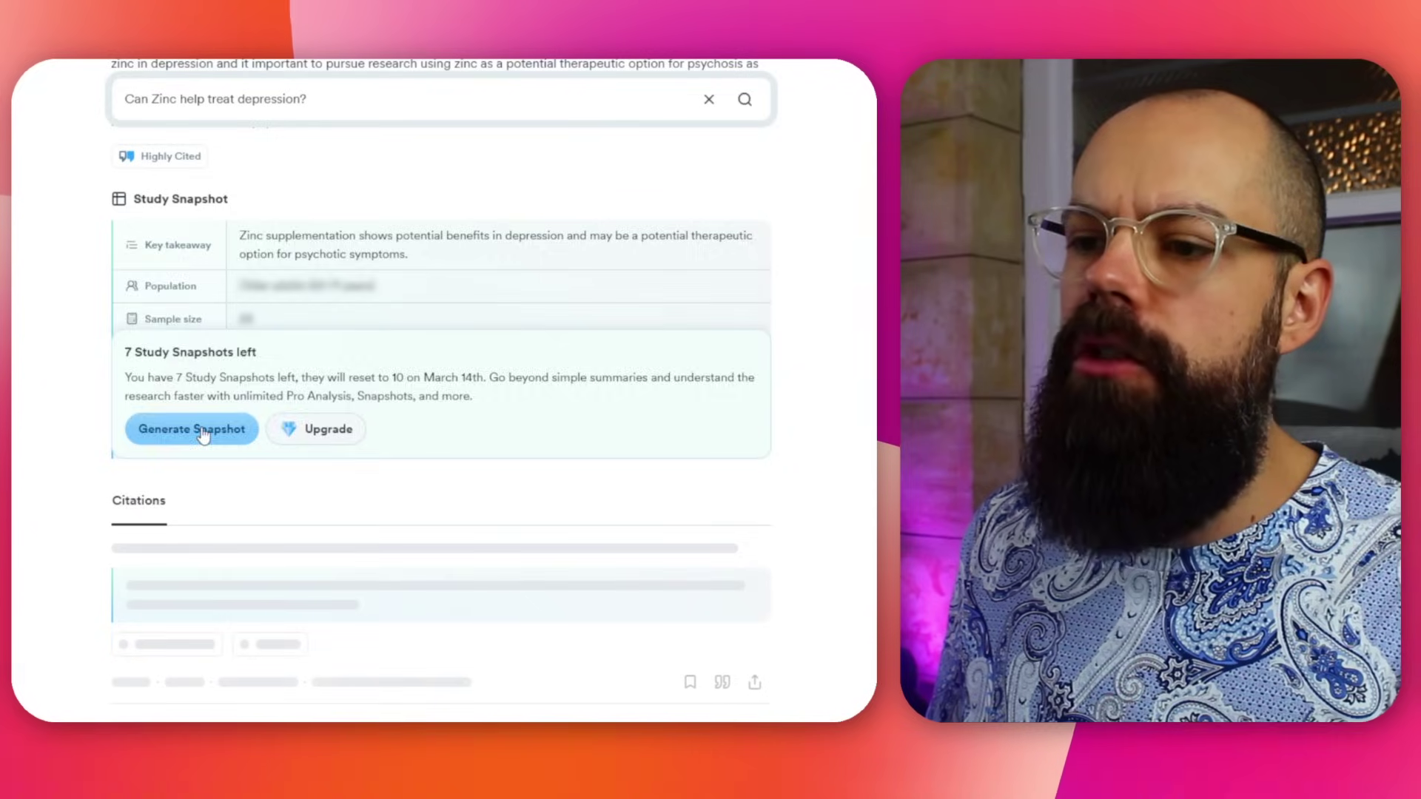
pyautogui.click(203, 436)
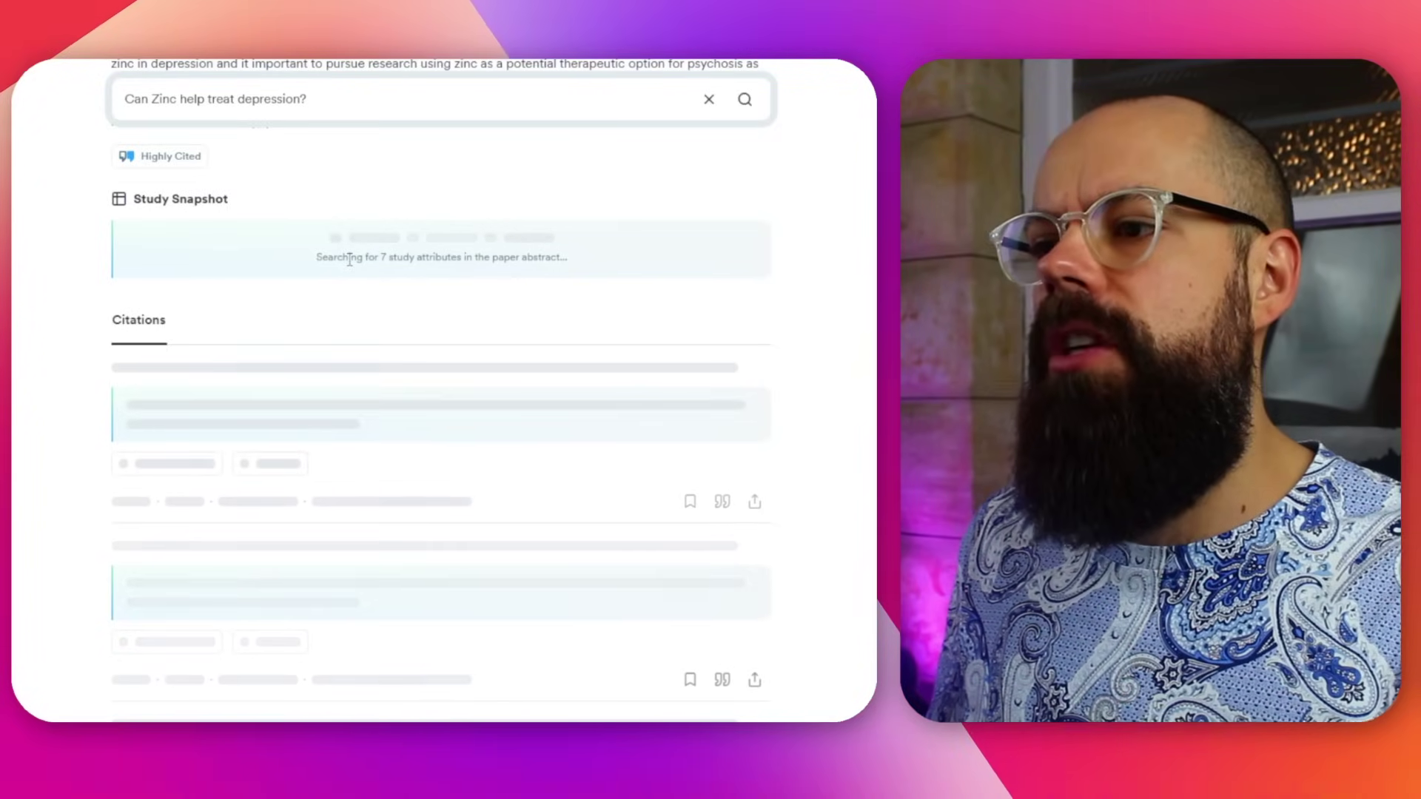
pyautogui.moveTo(471, 259); pyautogui.dragTo(501, 261)
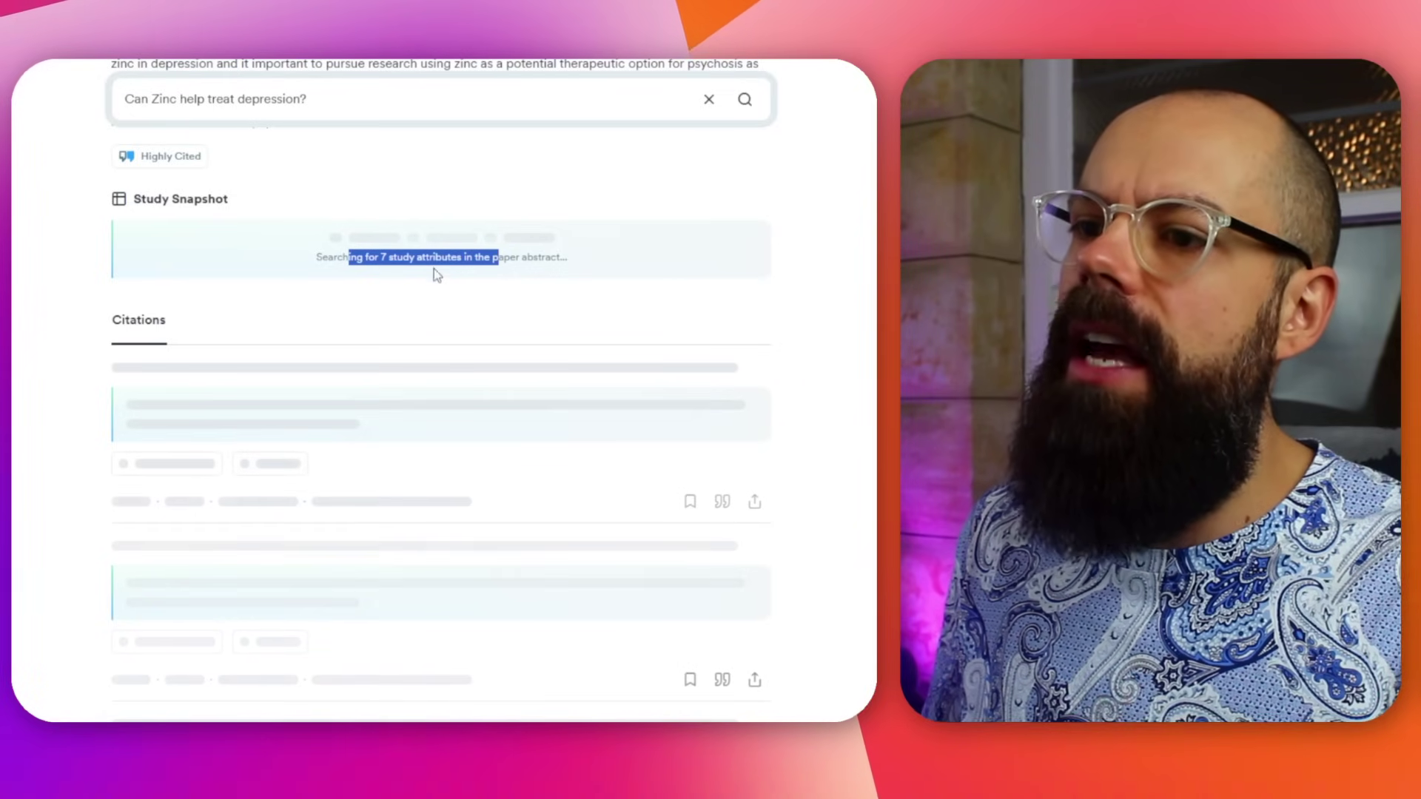
pyautogui.scroll(5, 299, 373)
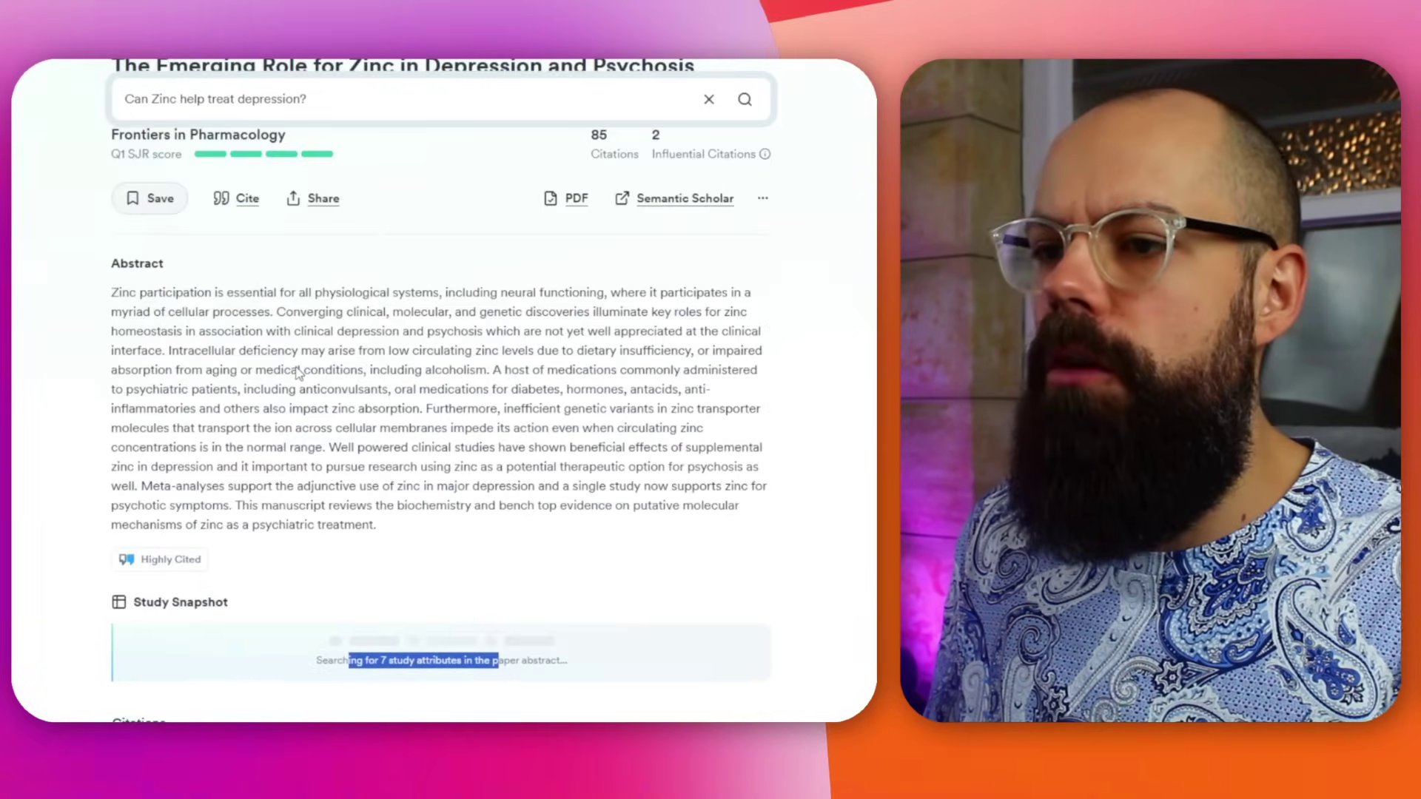
pyautogui.moveTo(117, 288); pyautogui.dragTo(453, 428)
pyautogui.scroll(-7, 378, 322)
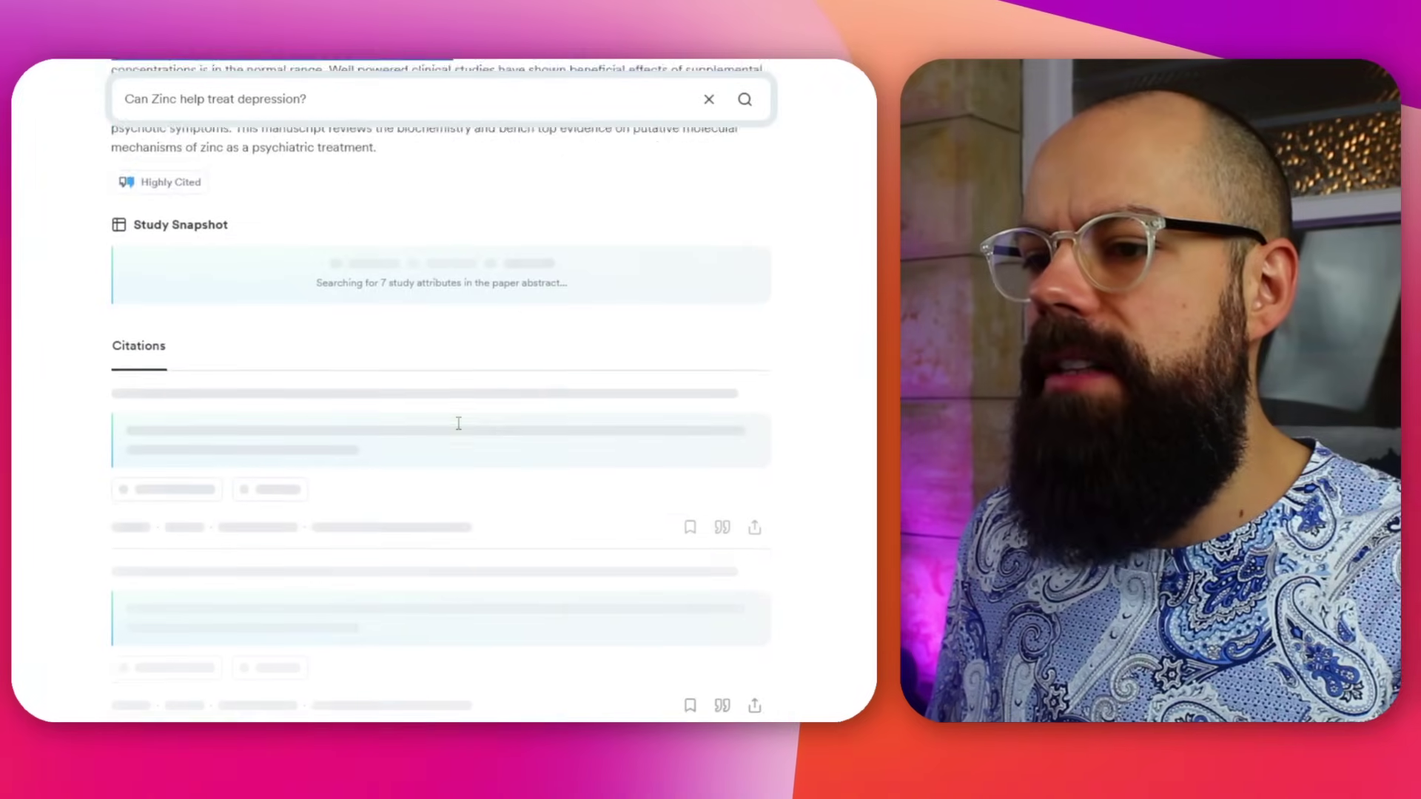
pyautogui.scroll(10, 345, 350)
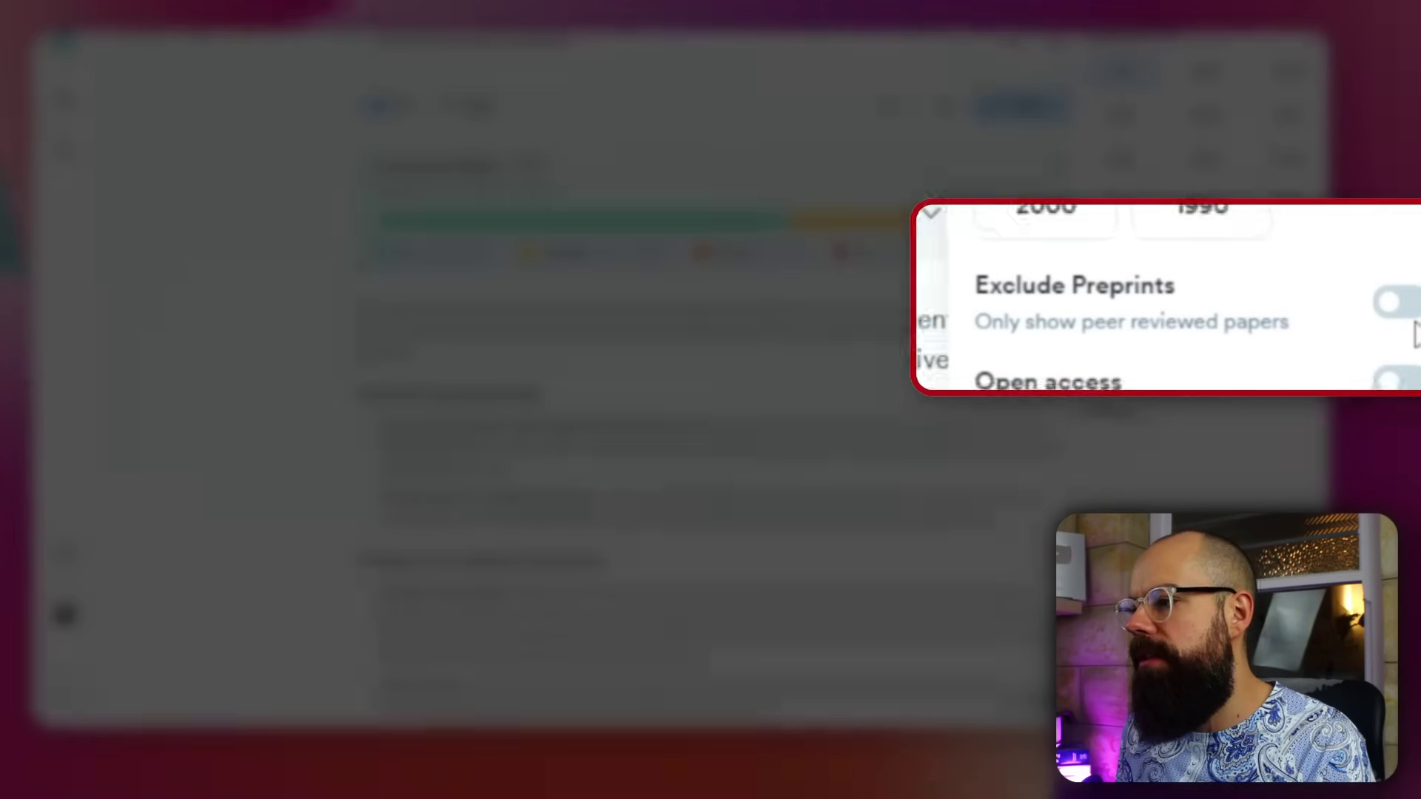
# - Turn on Exclude Preprints, expand the Methods and Country filters, then collapse Country
pyautogui.click(1344, 307)
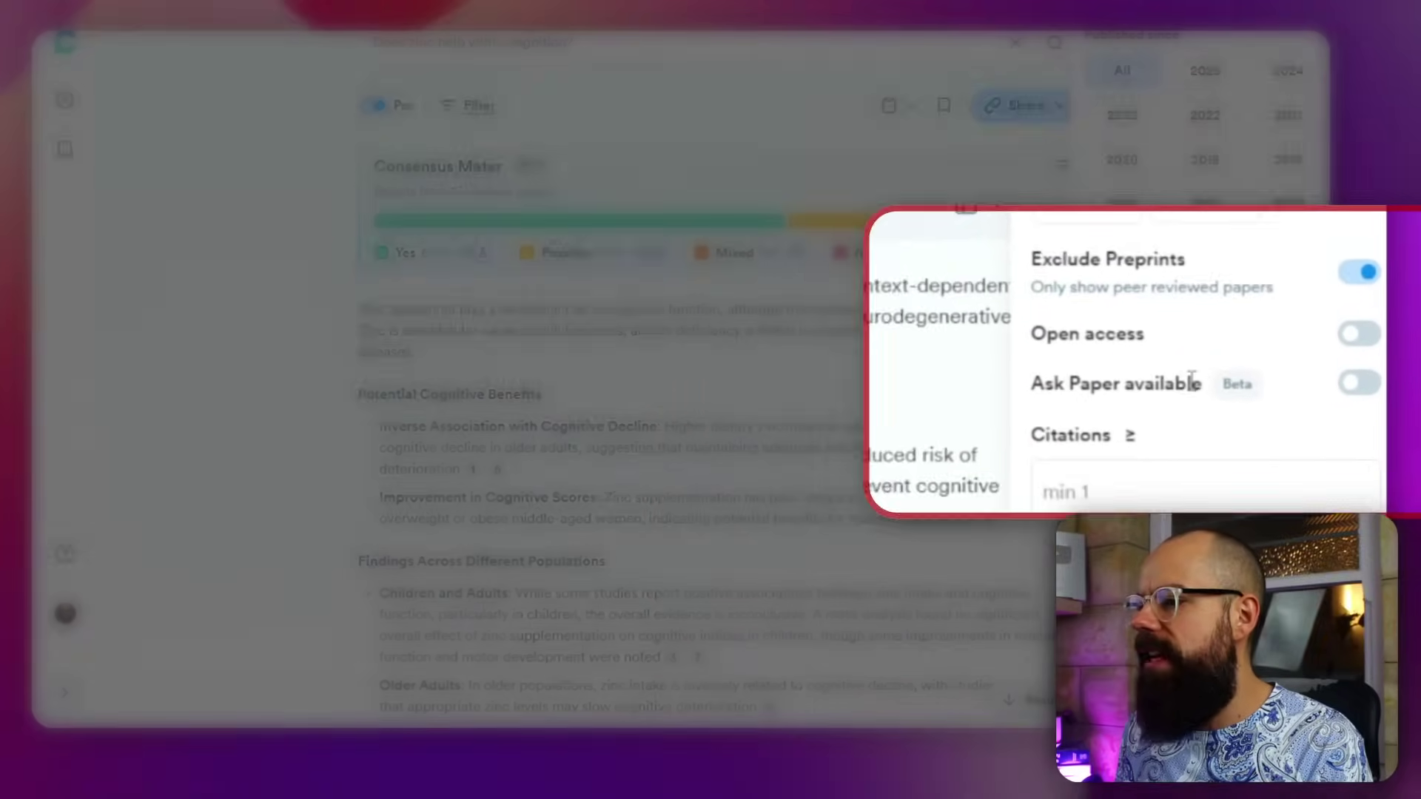
pyautogui.scroll(-2, 1206, 348)
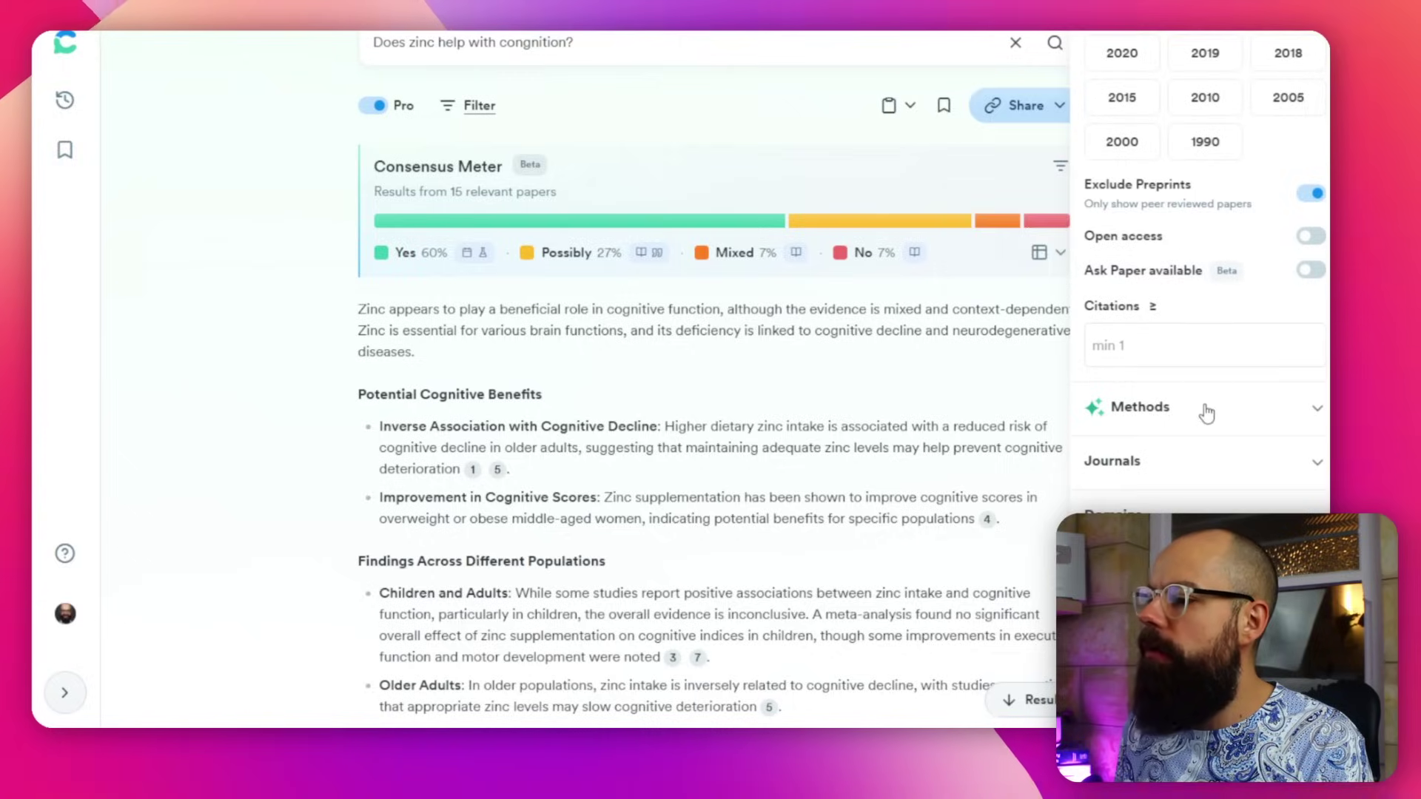
pyautogui.click(1316, 409)
pyautogui.scroll(-3, 1319, 512)
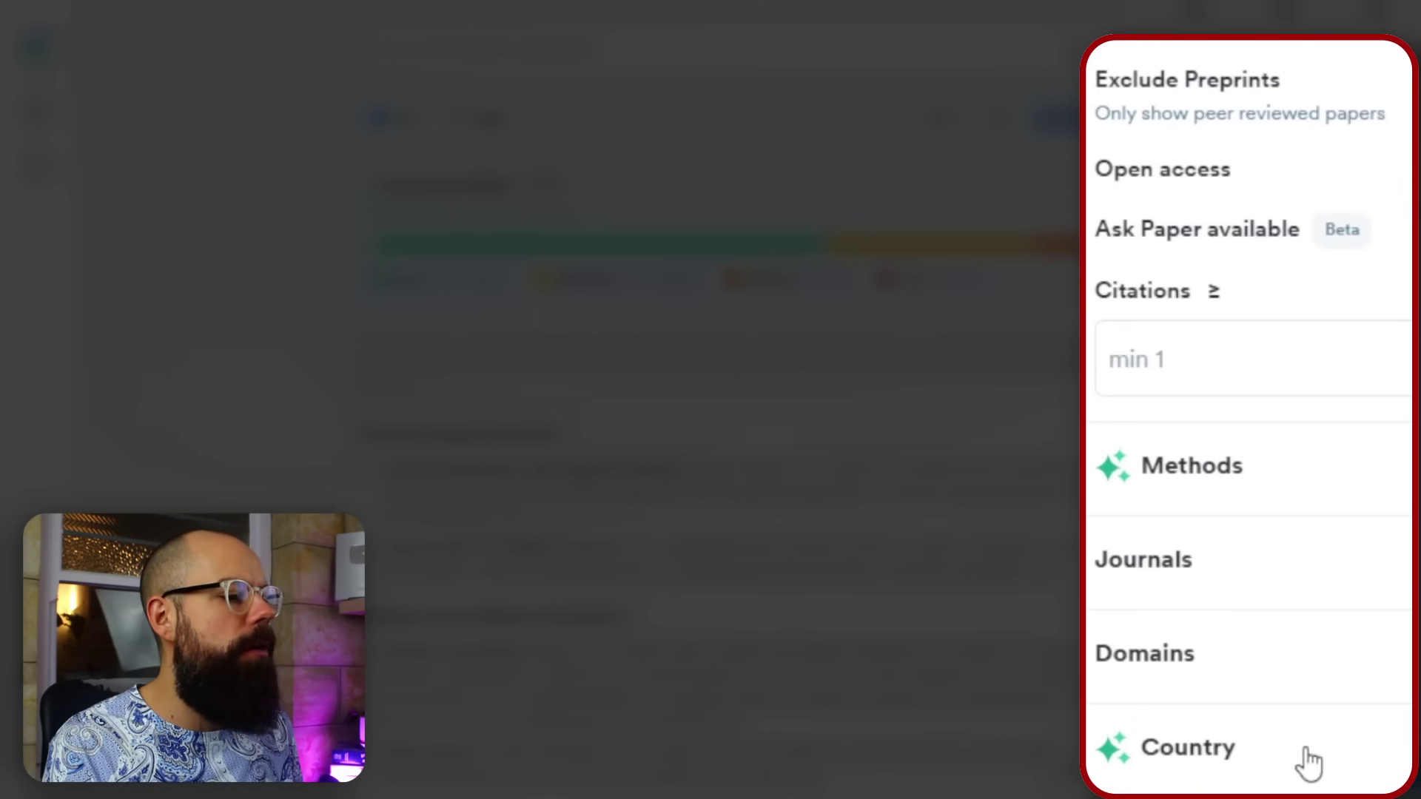
pyautogui.click(1309, 762)
pyautogui.scroll(-5, 1317, 476)
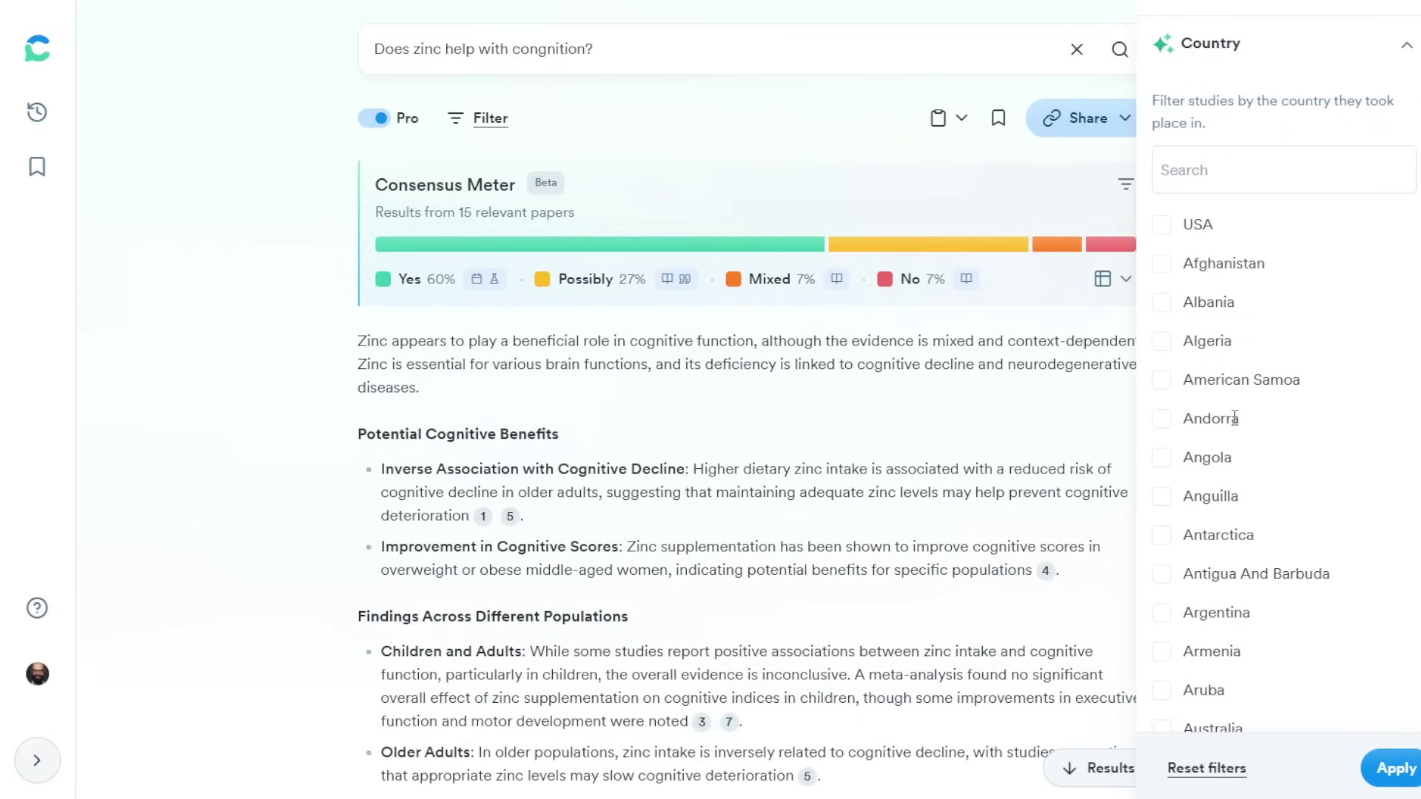
pyautogui.scroll(3, 1234, 418)
pyautogui.click(1273, 247)
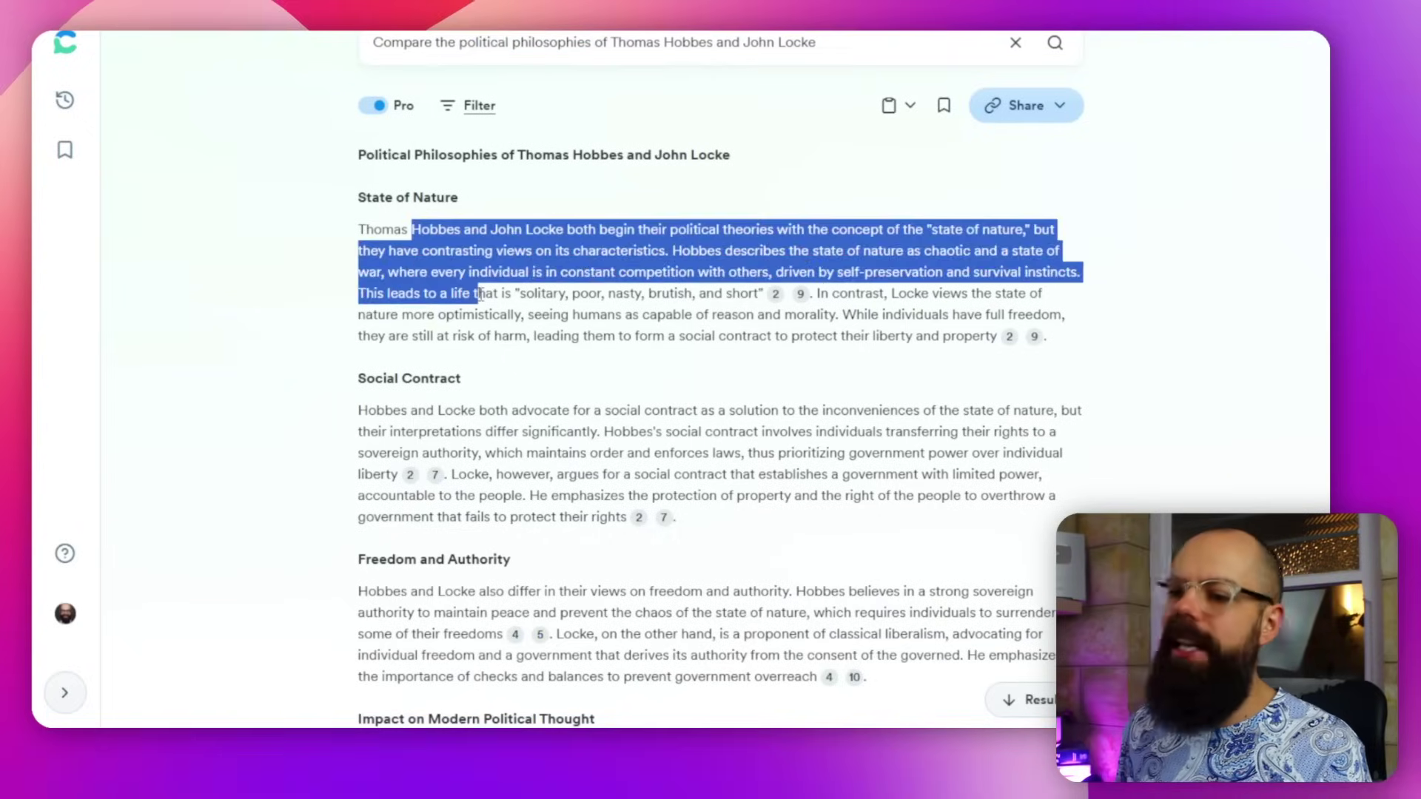
# - Select the start of the Hobbes–Locke State of Nature paragraph and scroll toward the Conclusion
pyautogui.click(454, 293)
pyautogui.scroll(-6, 523, 230)
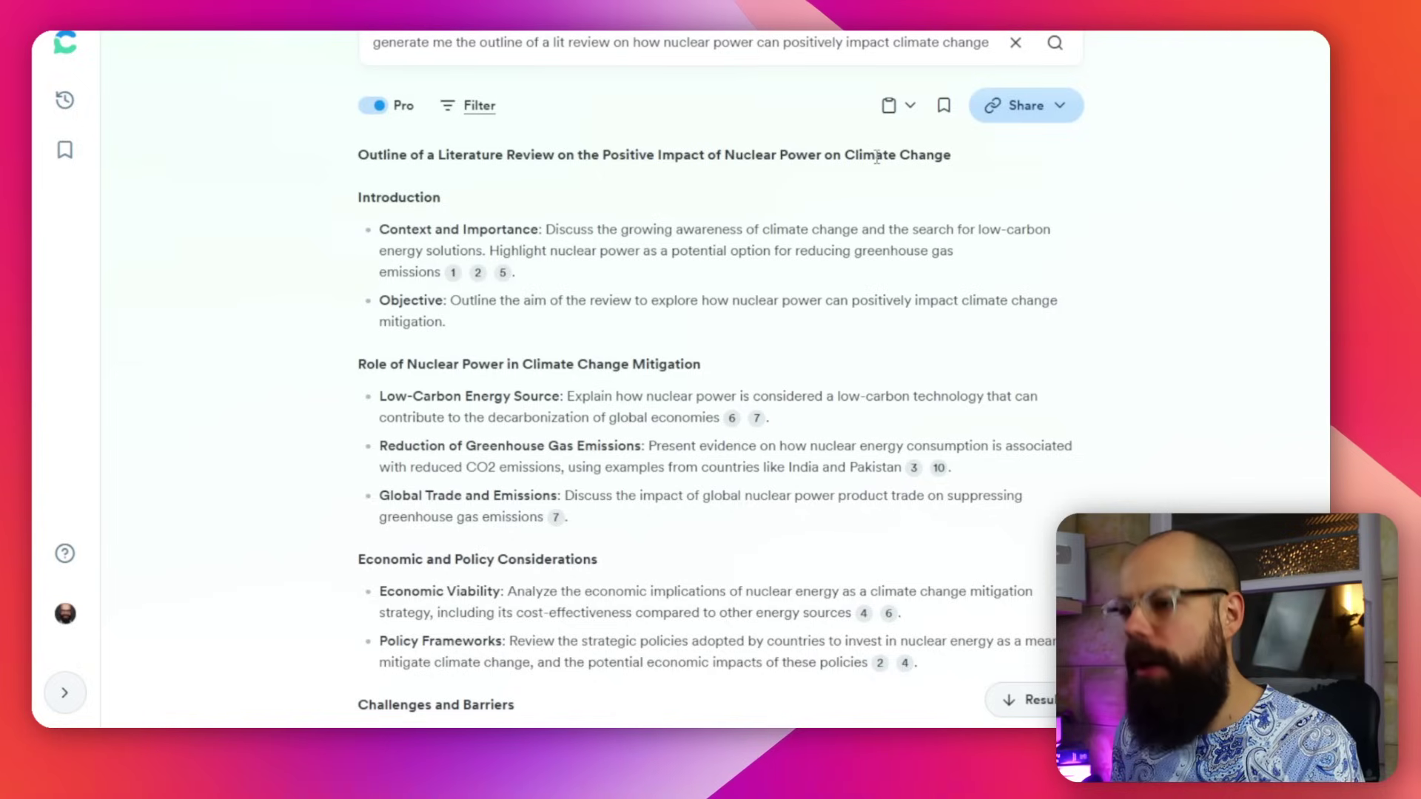
# - Scroll through the nuclear-power outline and its cited papers, and bring up the paper filters
pyautogui.scroll(-2, 867, 158)
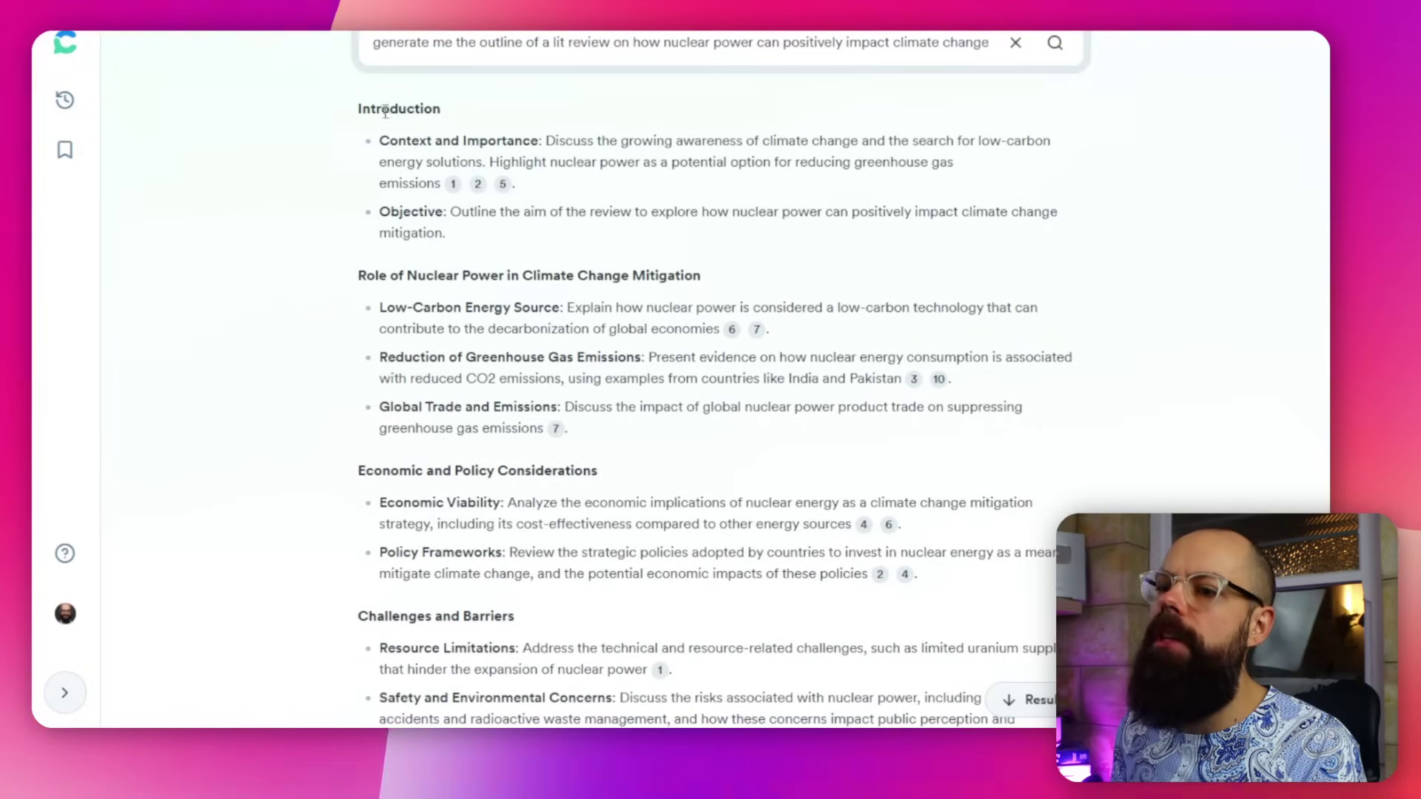
pyautogui.scroll(2, 385, 111)
pyautogui.scroll(-2, 422, 237)
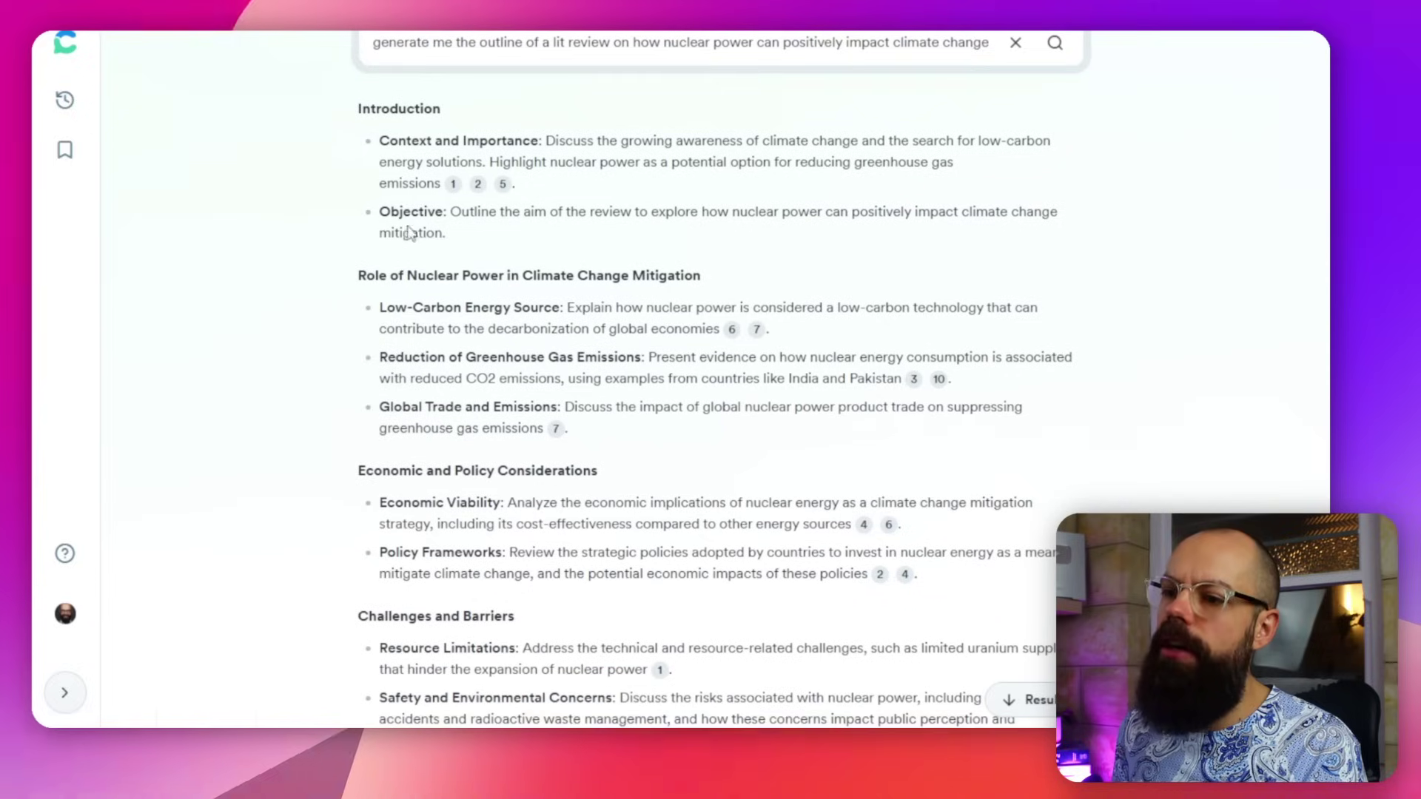
pyautogui.scroll(-10, 439, 271)
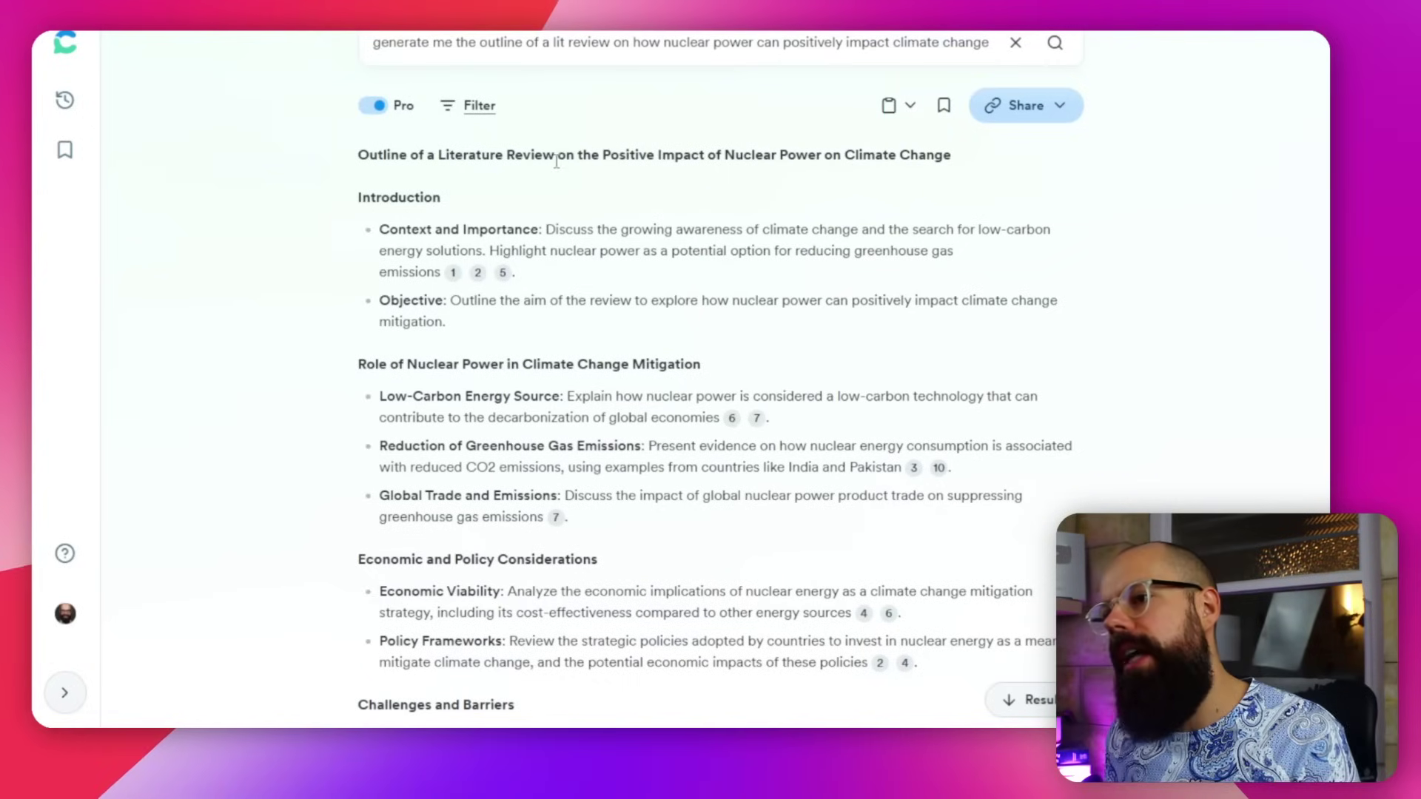
pyautogui.moveTo(454, 274)
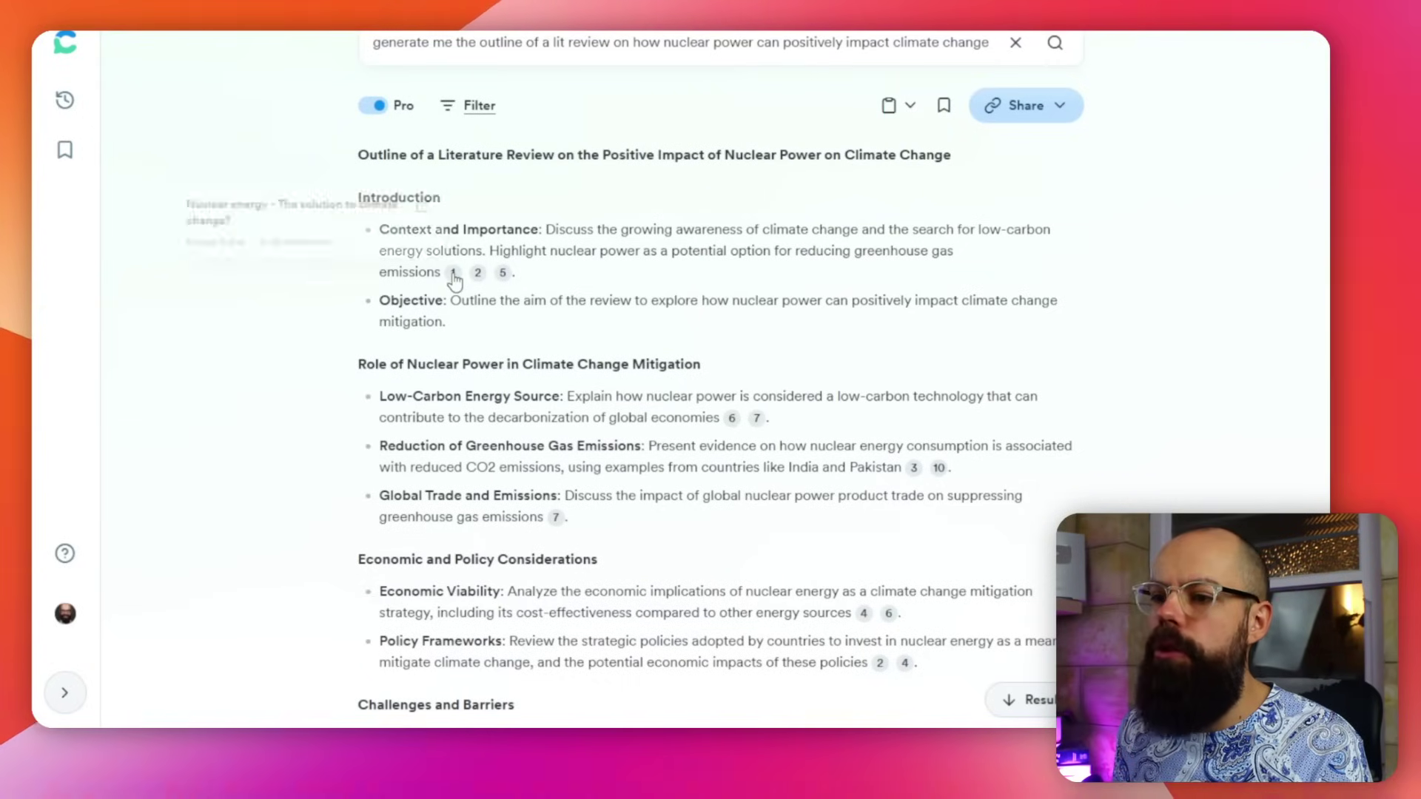
pyautogui.scroll(-15, 628, 271)
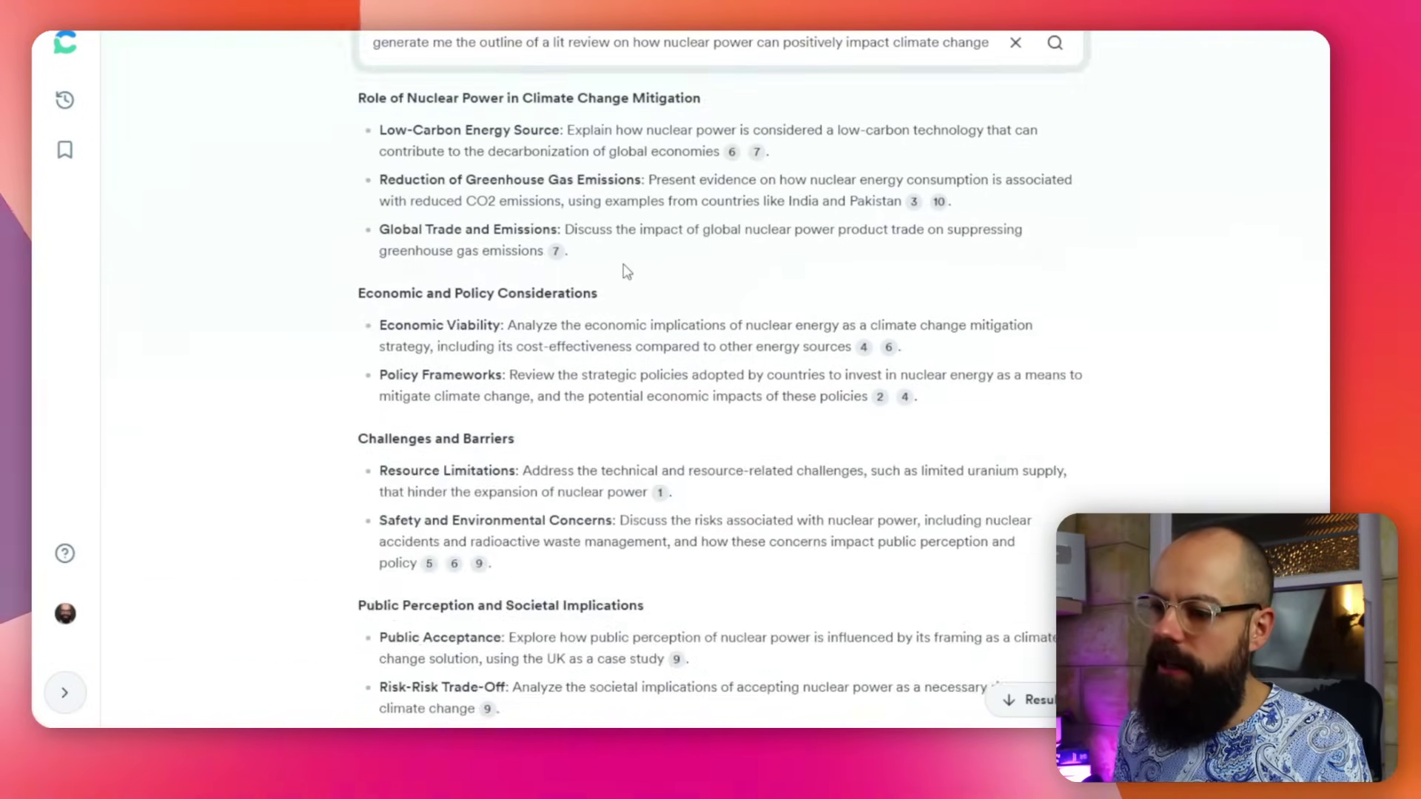
pyautogui.scroll(-5, 628, 272)
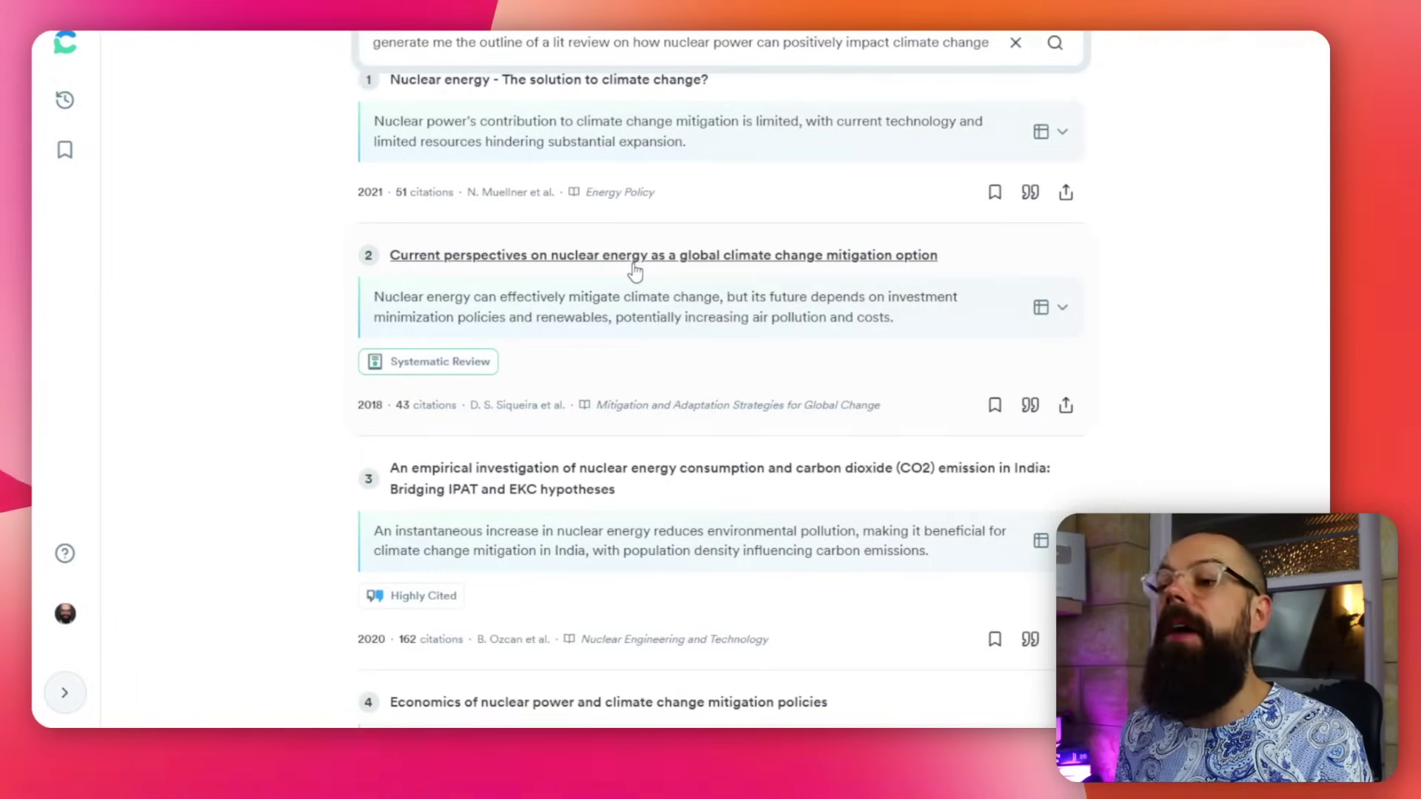
pyautogui.scroll(20, 638, 271)
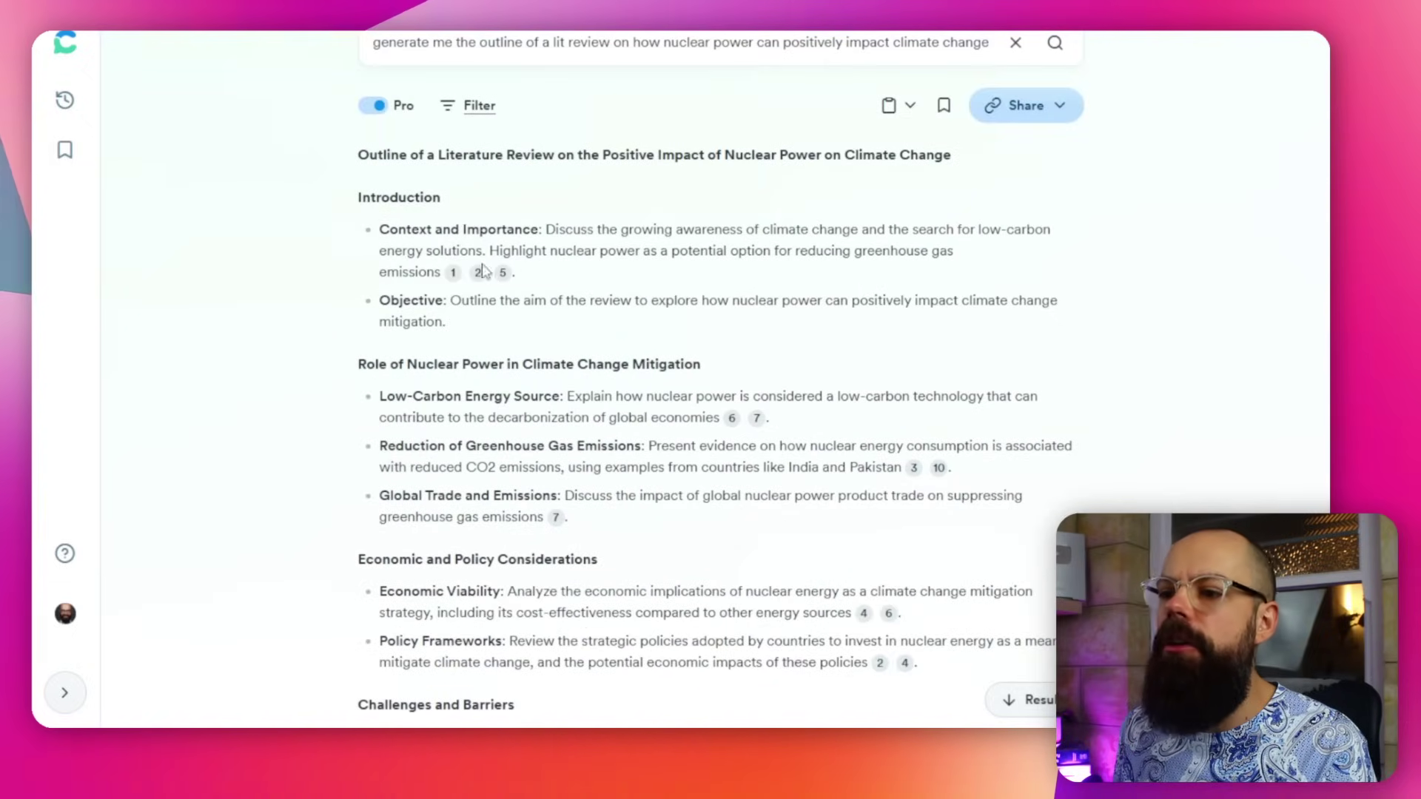
pyautogui.click(482, 107)
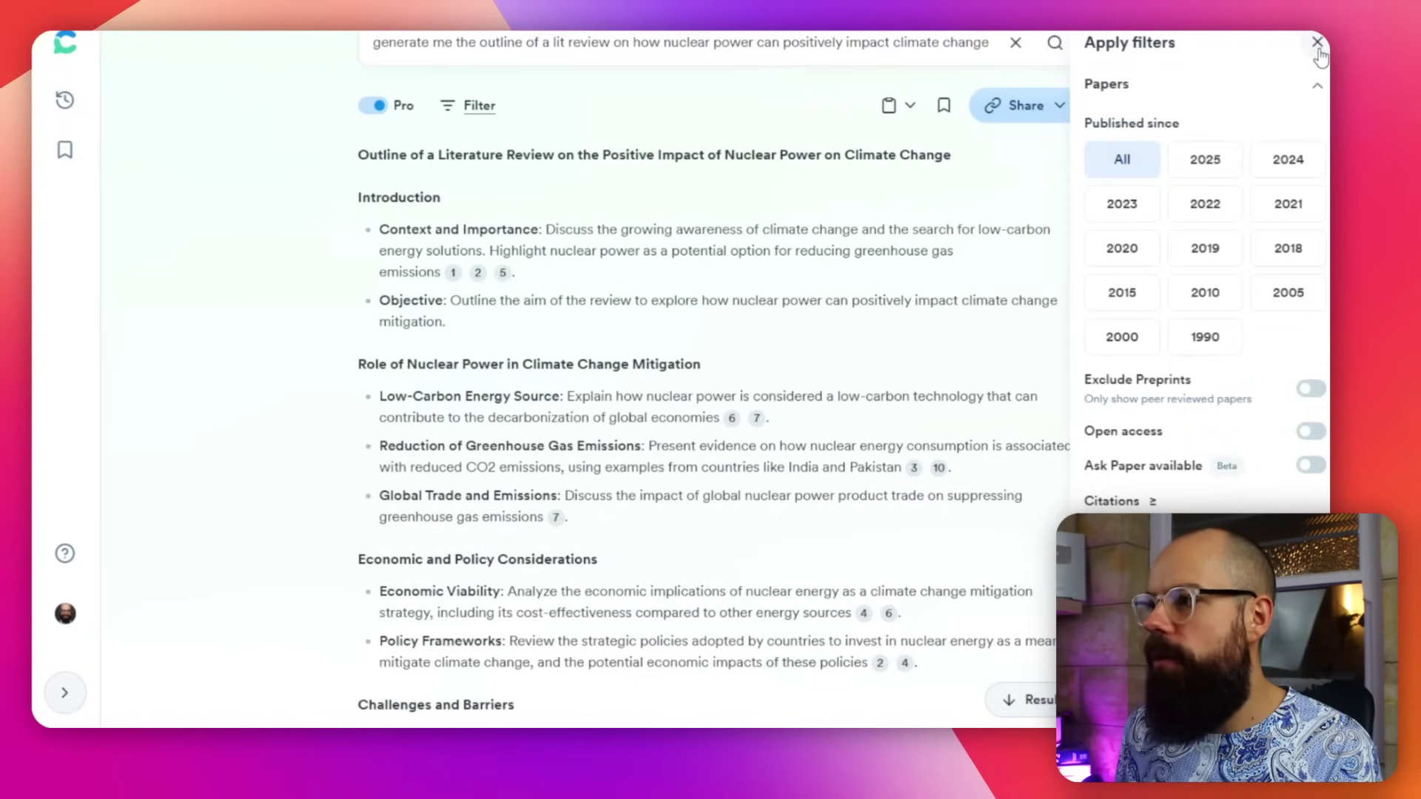
pyautogui.click(1319, 49)
pyautogui.click(481, 107)
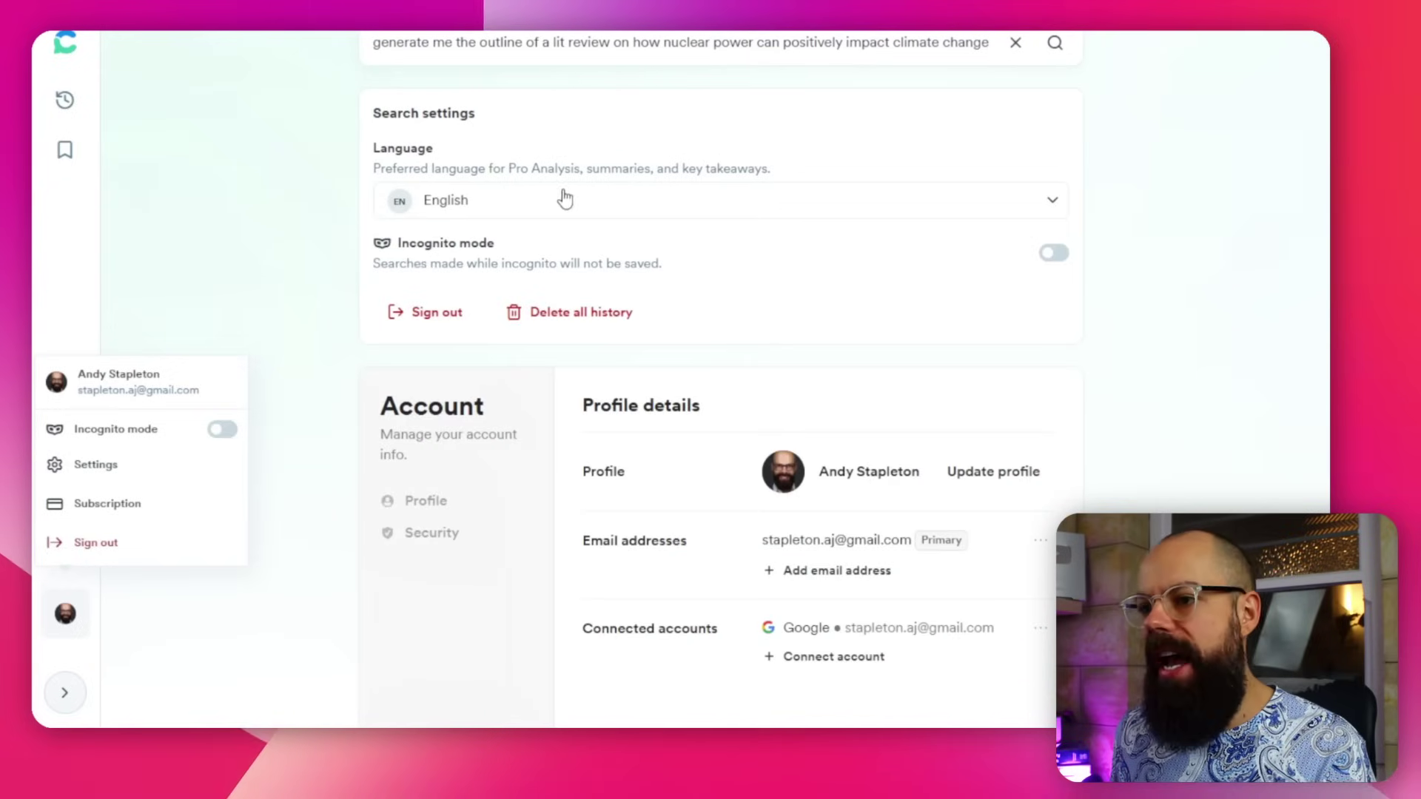
# - Choose Persian as the preferred language for Pro Analysis, summaries and key takeaways
pyautogui.click(499, 206)
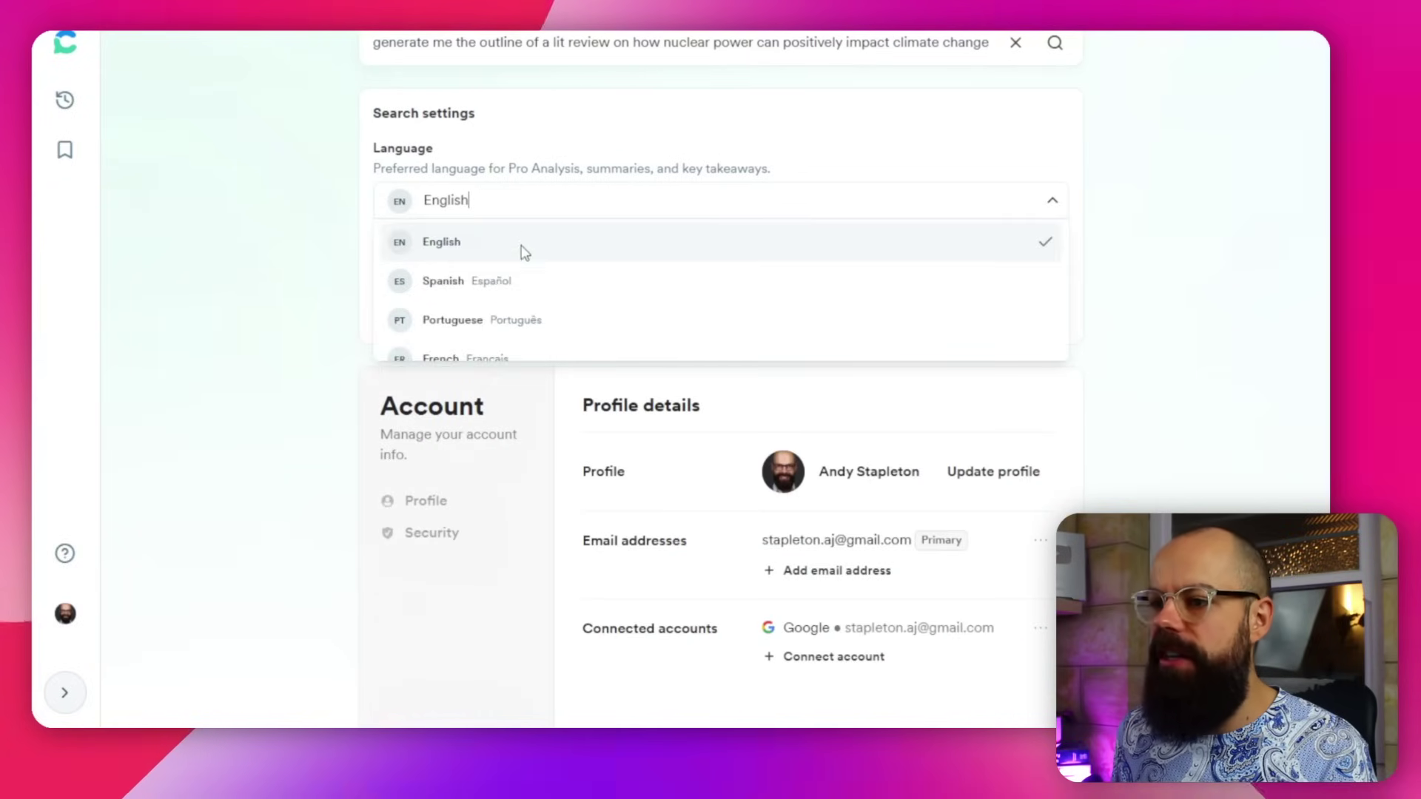
pyautogui.scroll(-10, 527, 267)
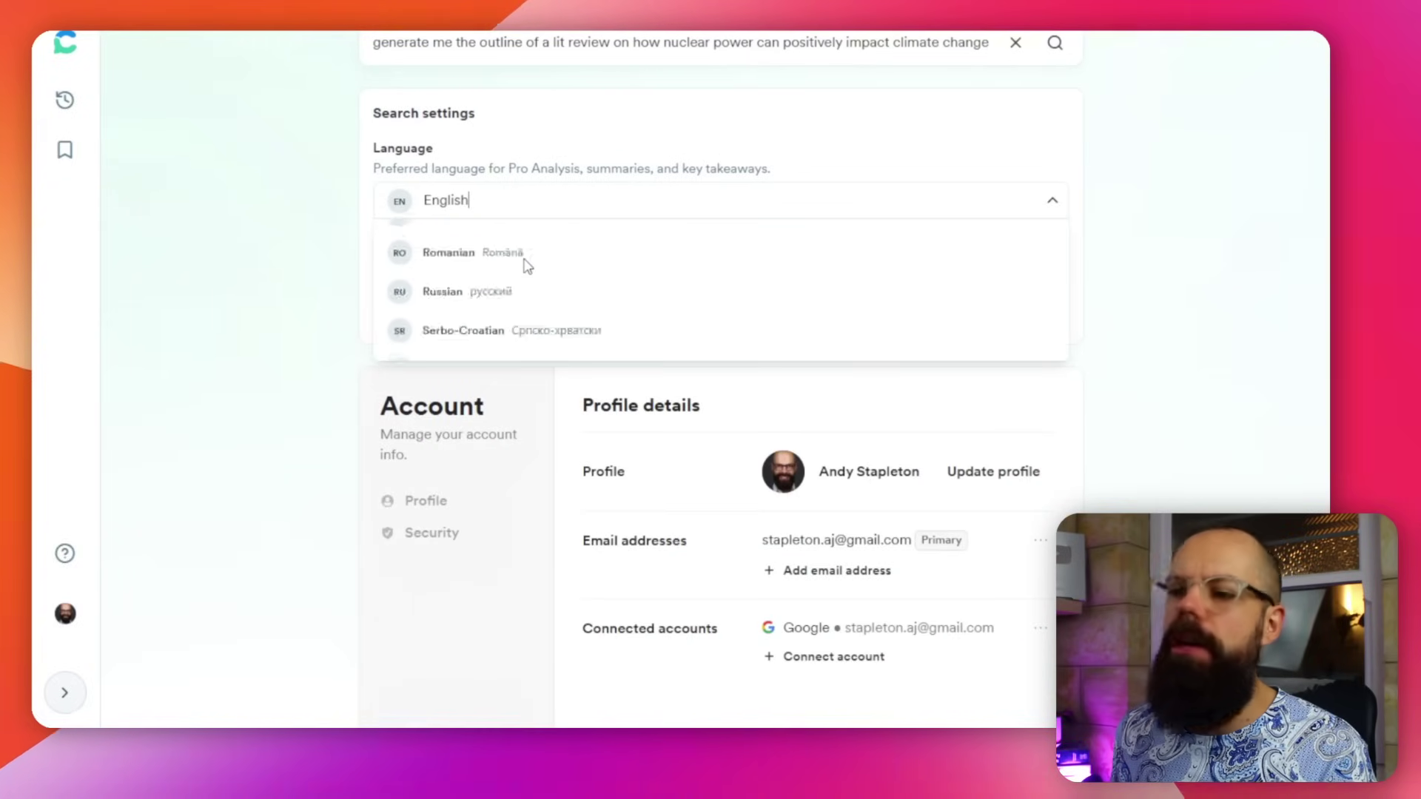
pyautogui.scroll(2, 527, 266)
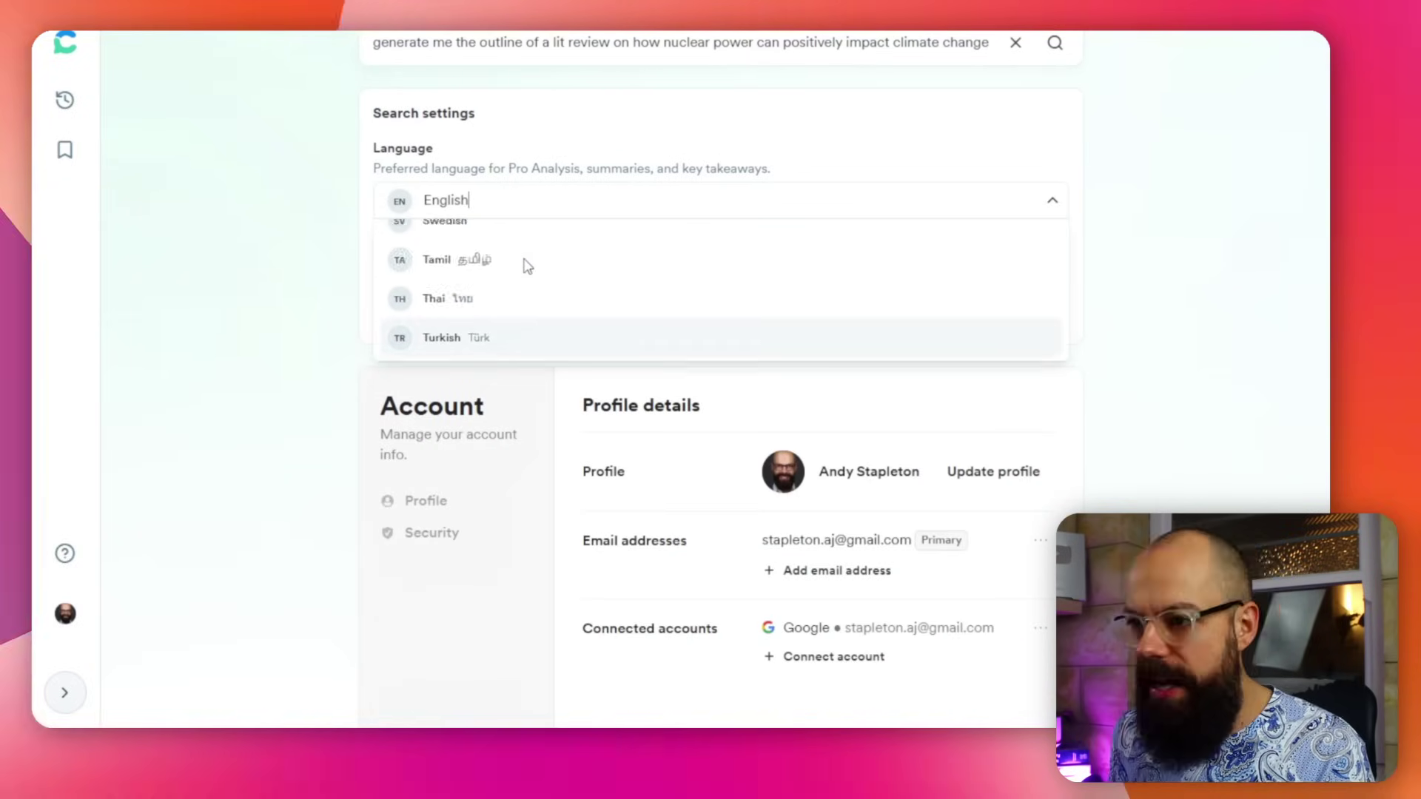
pyautogui.scroll(4, 527, 267)
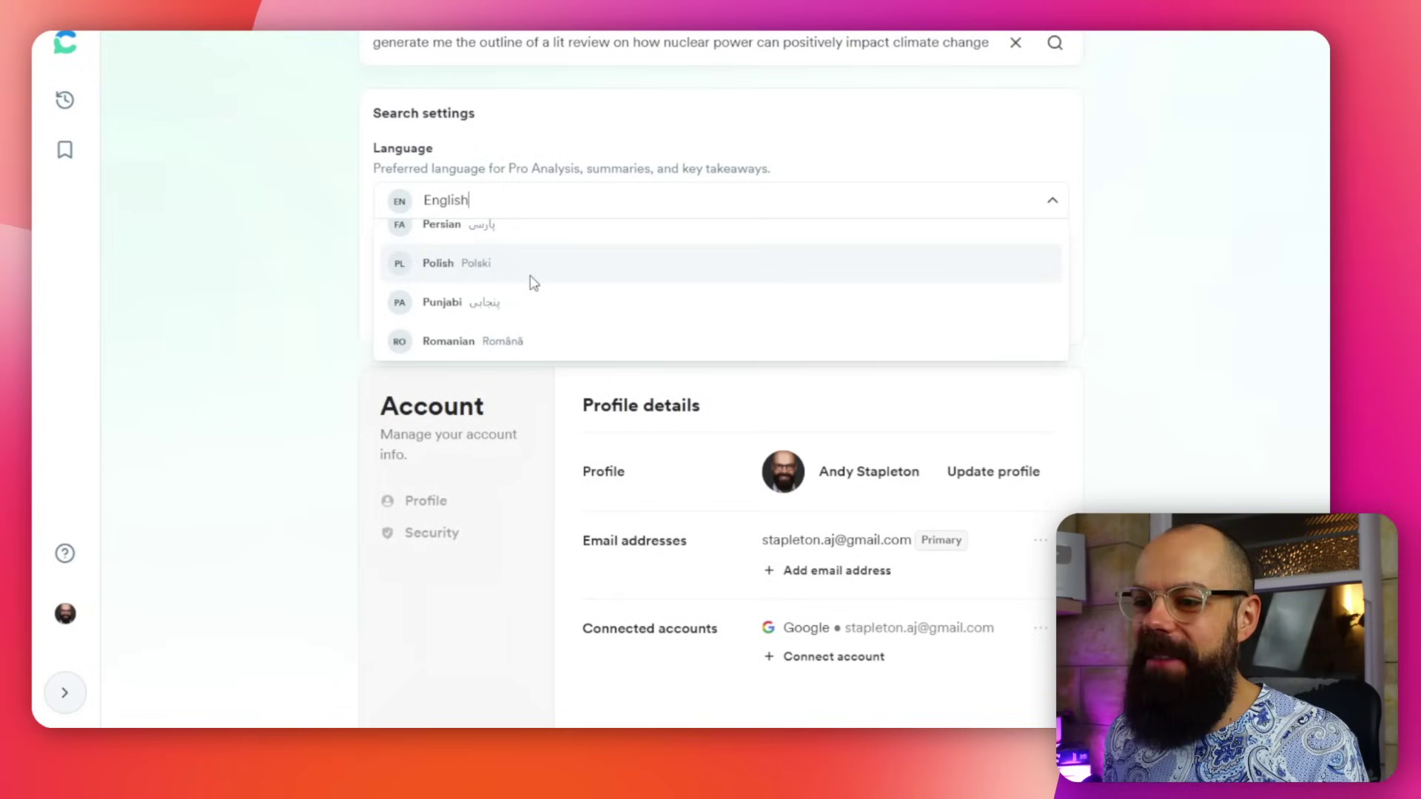
pyautogui.click(485, 238)
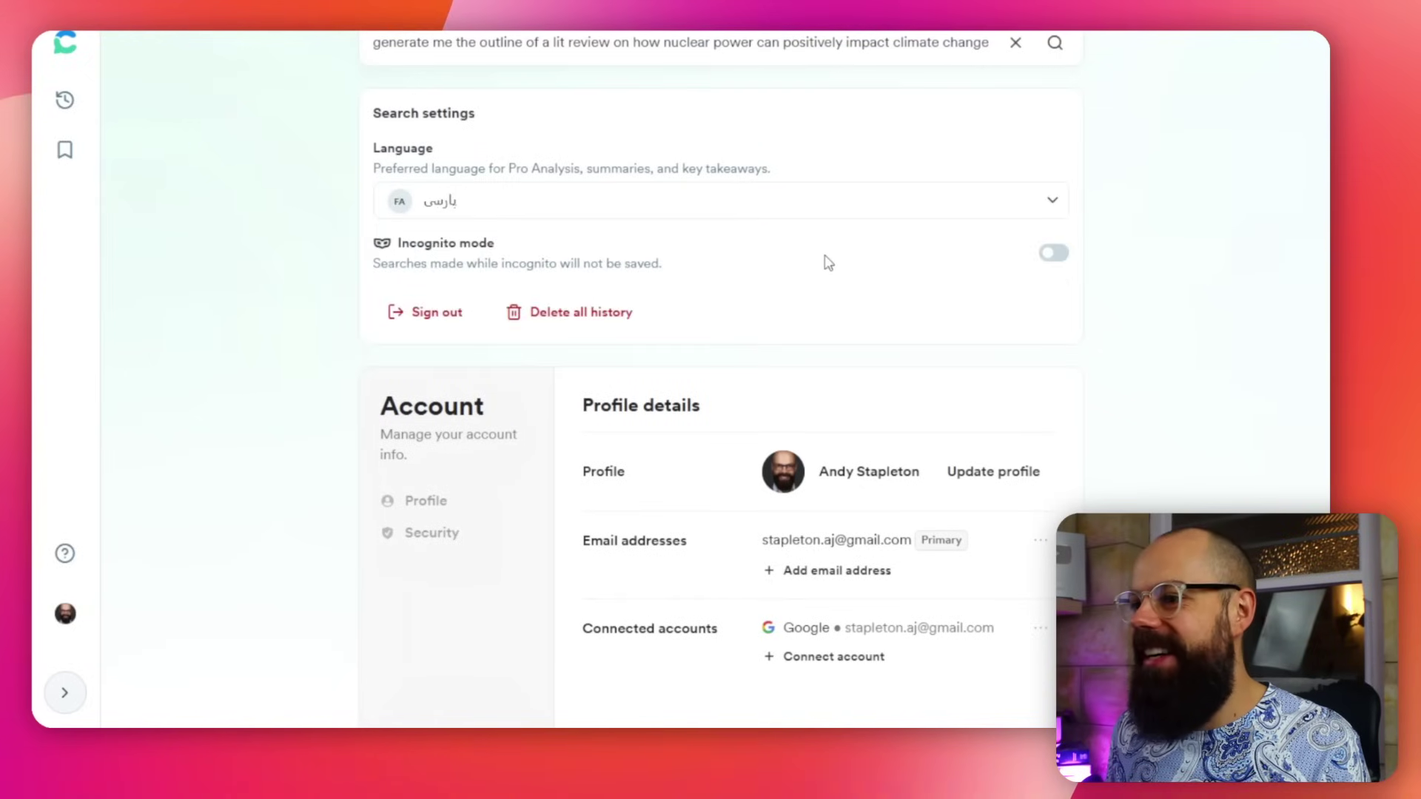